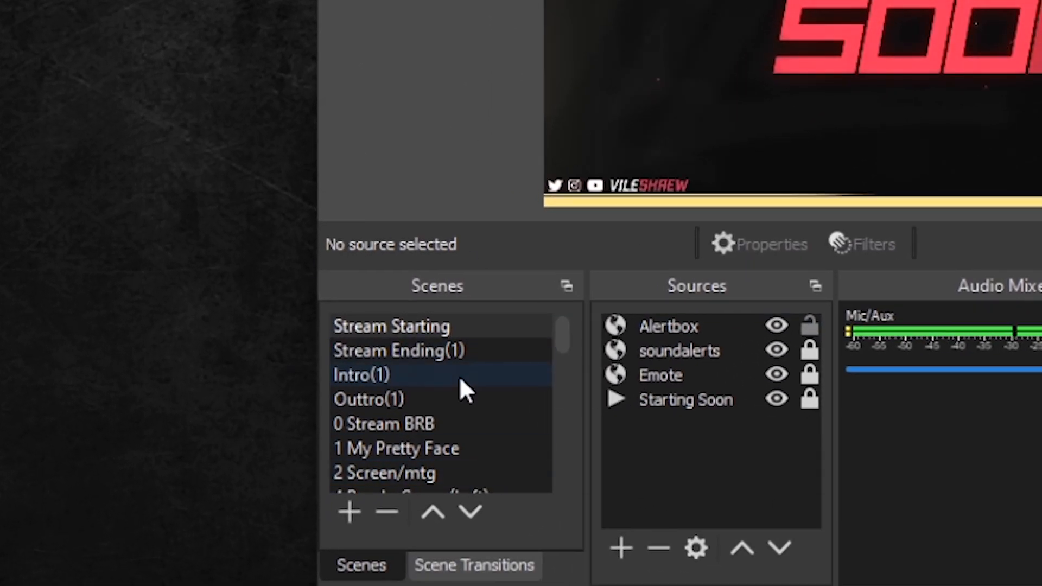
- Look through the scene list and the current scene's sources, and switch to the Record scene
scroll(463, 396, down, 3)
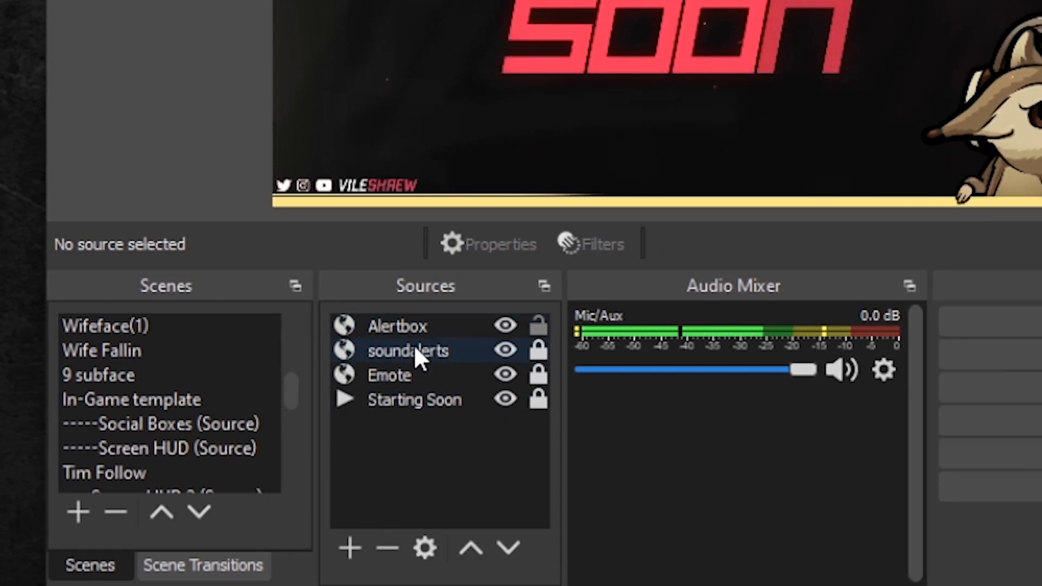
click(401, 329)
click(418, 353)
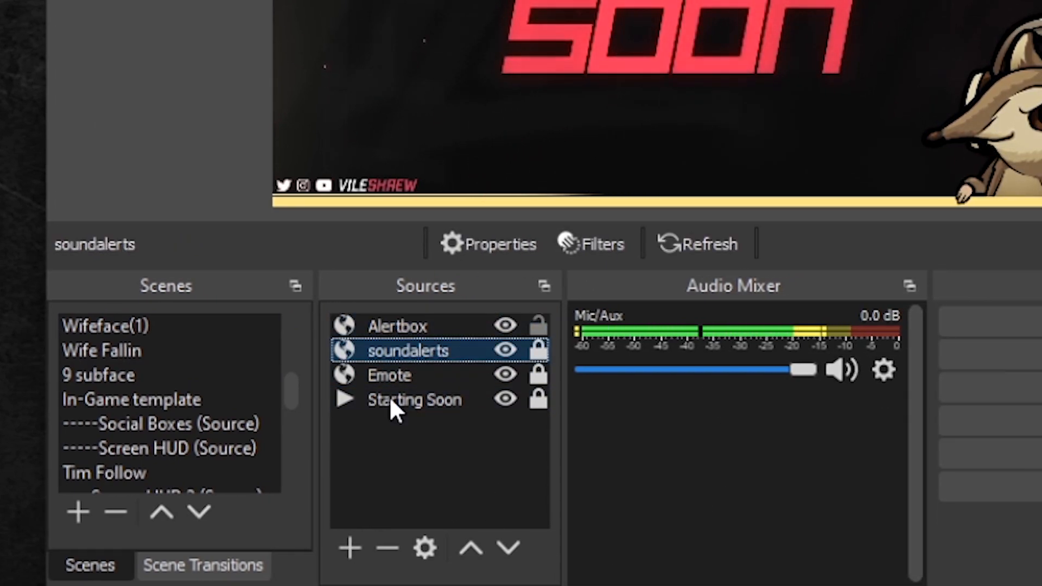
scroll(203, 399, down, 3)
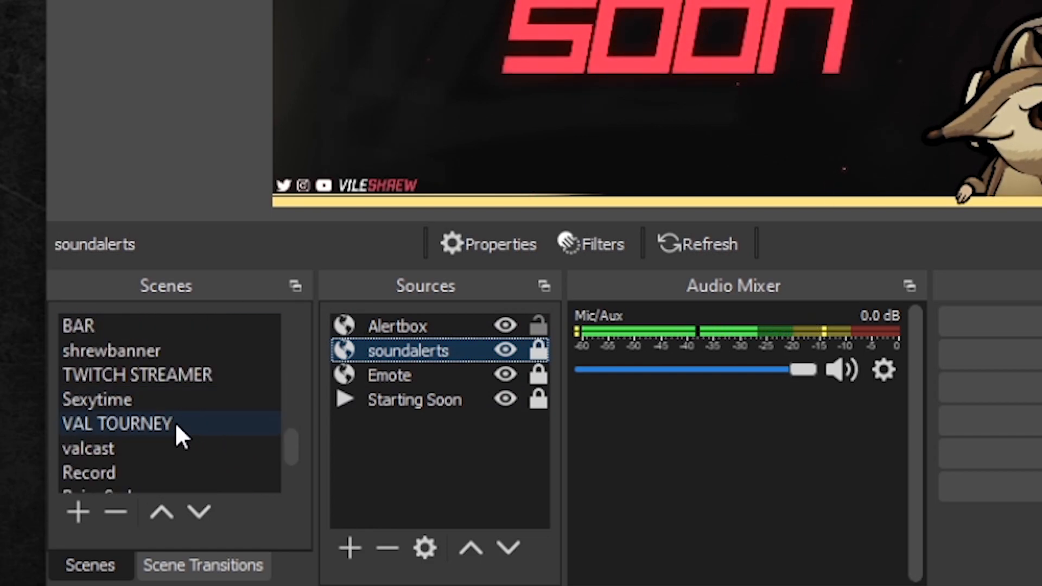
scroll(184, 424, down, 1)
click(146, 401)
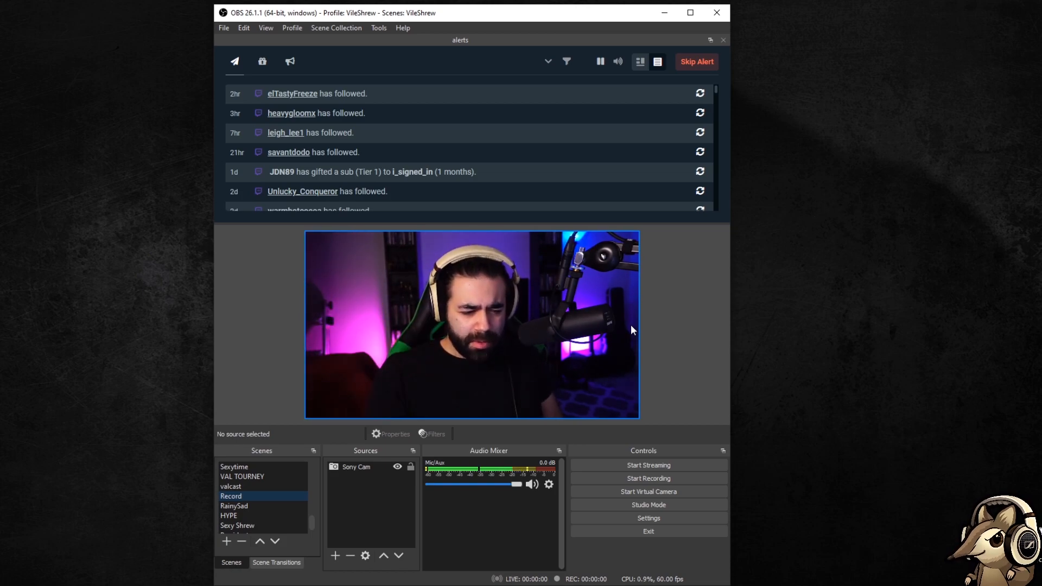
- Hide the Sony Cam source in the Record scene and show it again
click(354, 466)
click(398, 467)
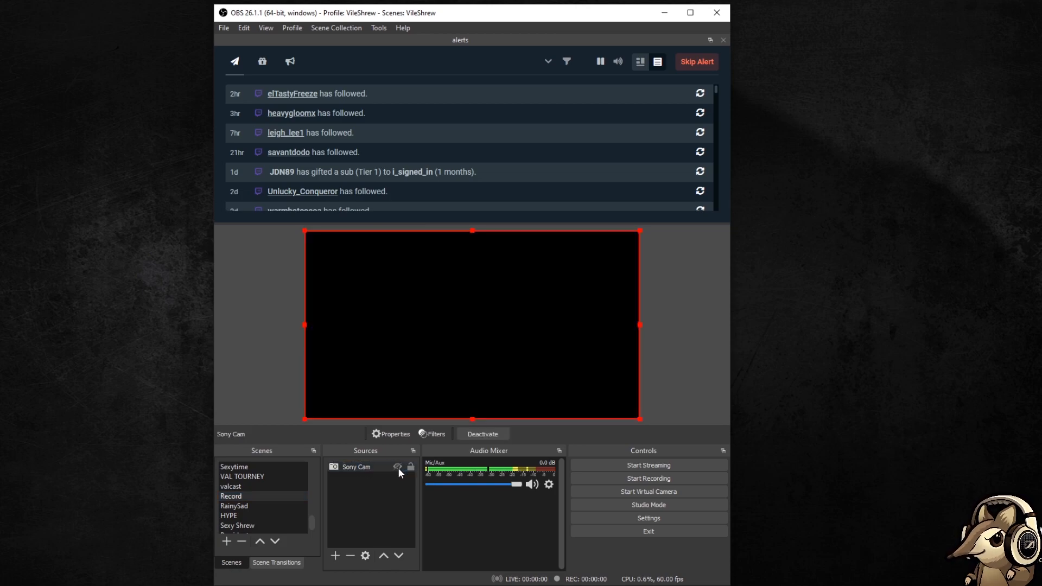
click(398, 469)
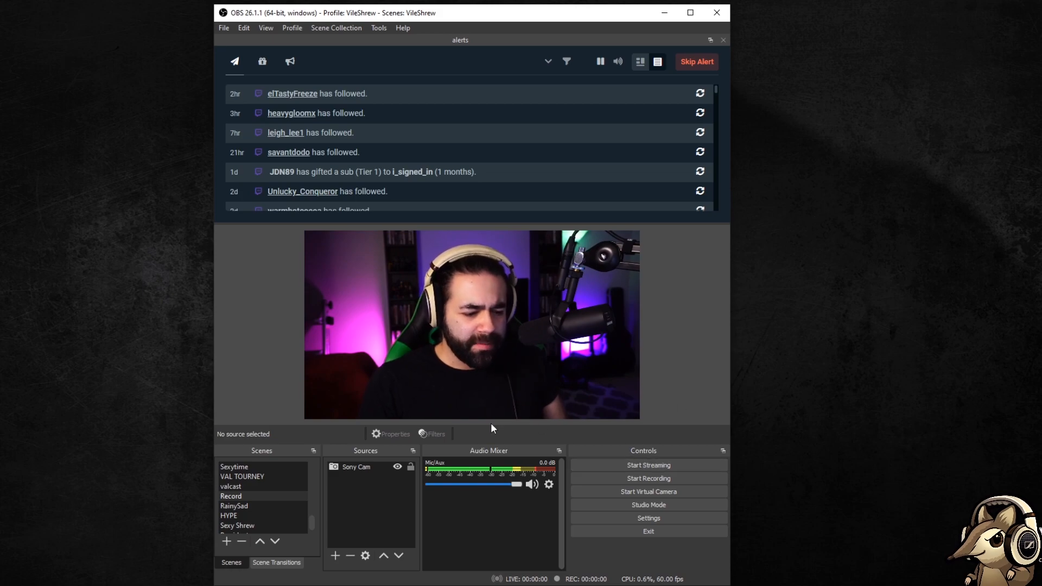
drag(494, 451, 487, 475)
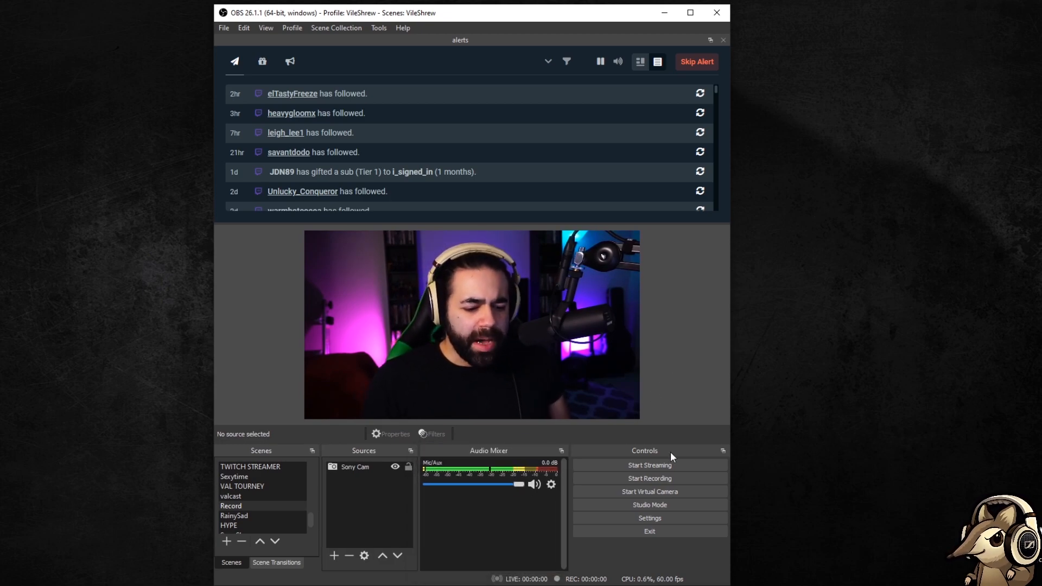
- Open the program settings and check the general language and theme choices, keeping English and Dark (Default)
click(677, 521)
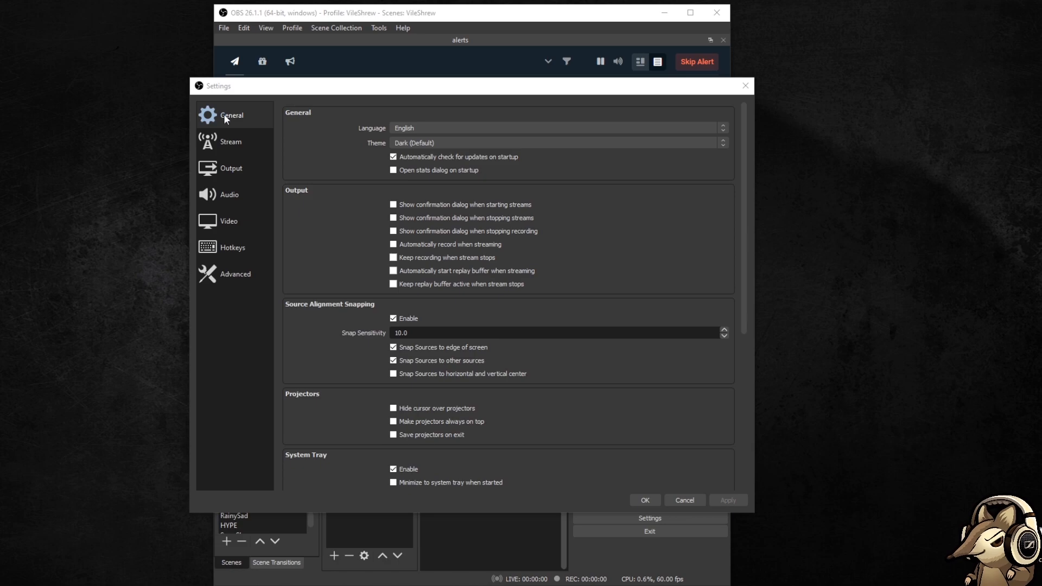
click(441, 126)
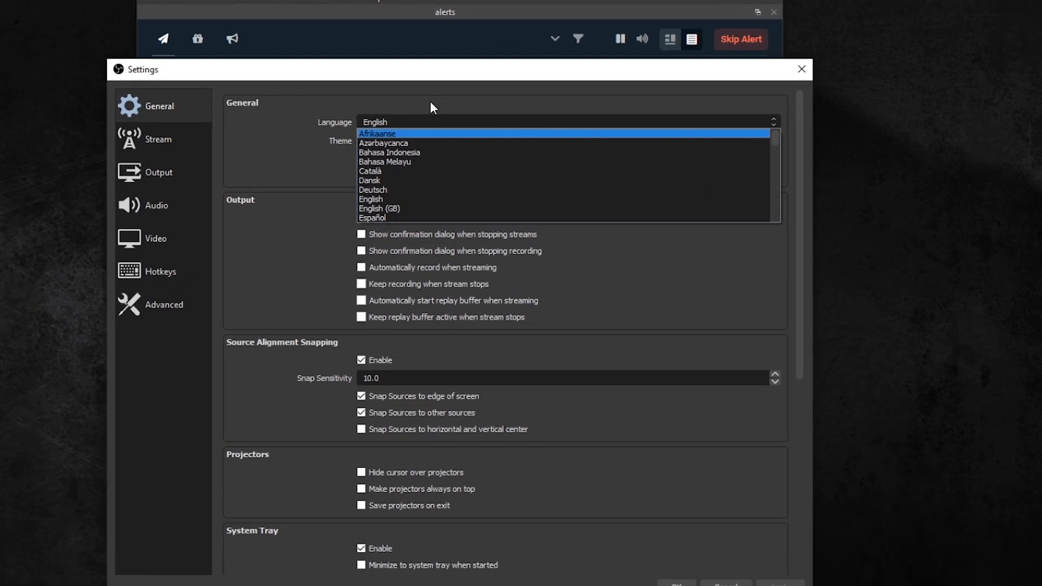
click(448, 112)
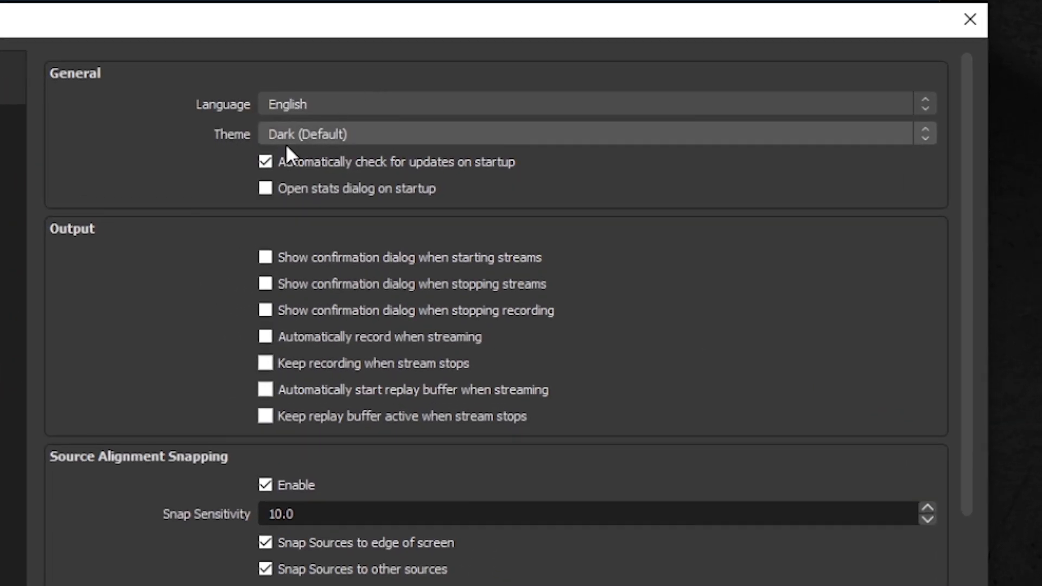
click(357, 133)
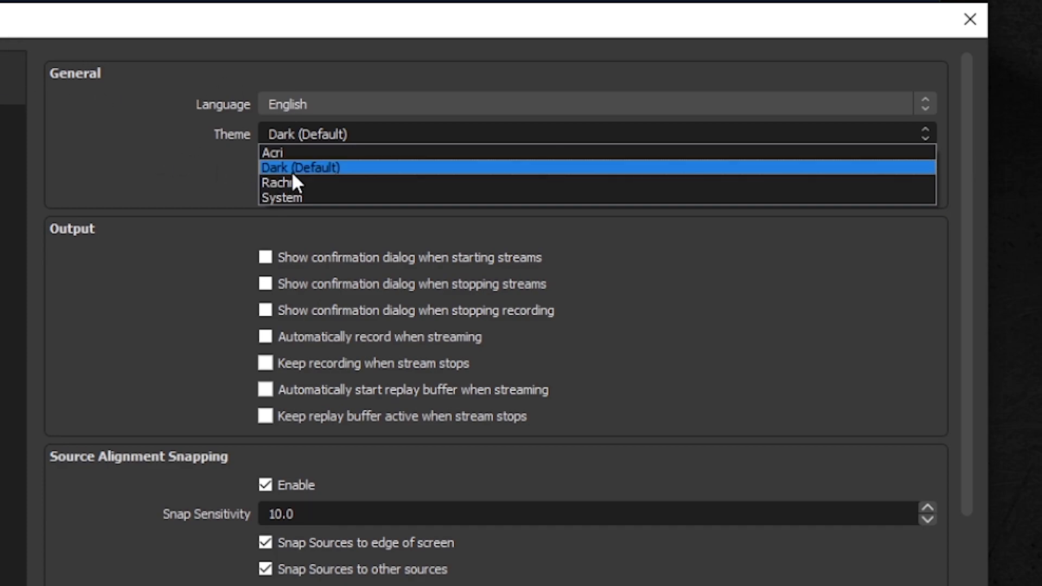
click(357, 172)
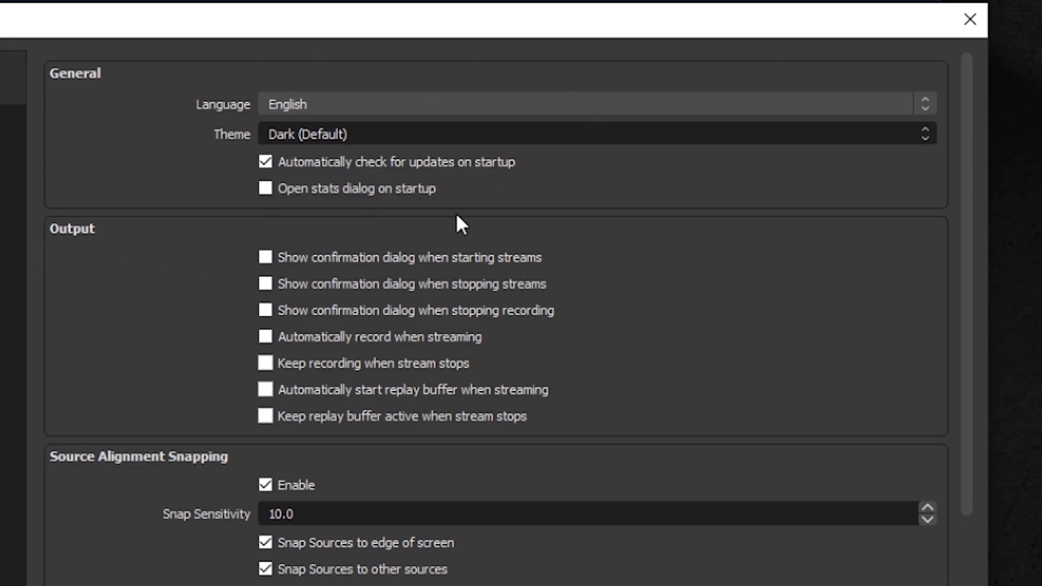
- Set the source alignment snap sensitivity to 10 and review the remaining general options
scroll(450, 213, down, 5)
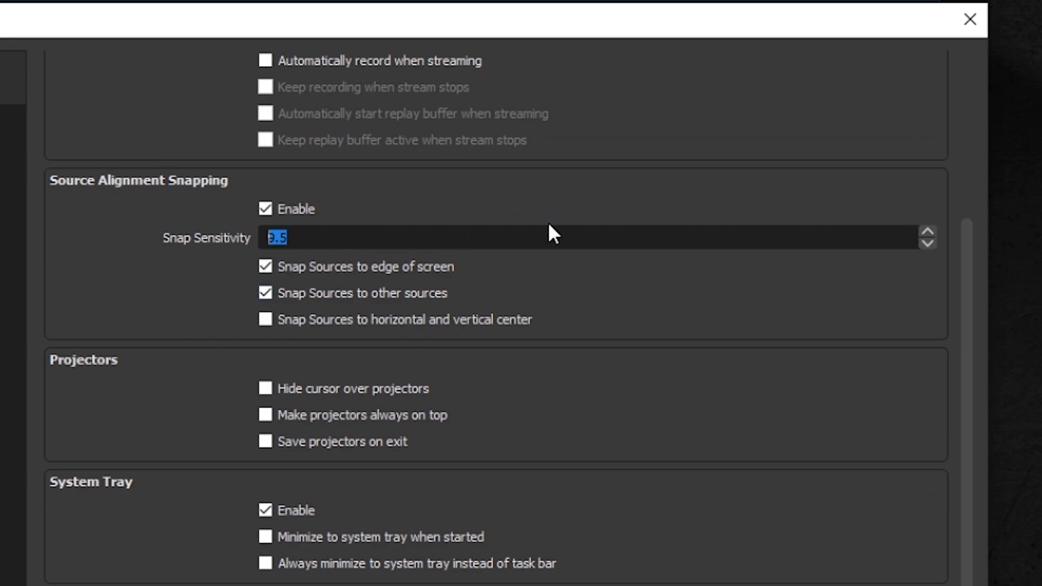
text(10)
key(Return)
scroll(737, 426, down, 4)
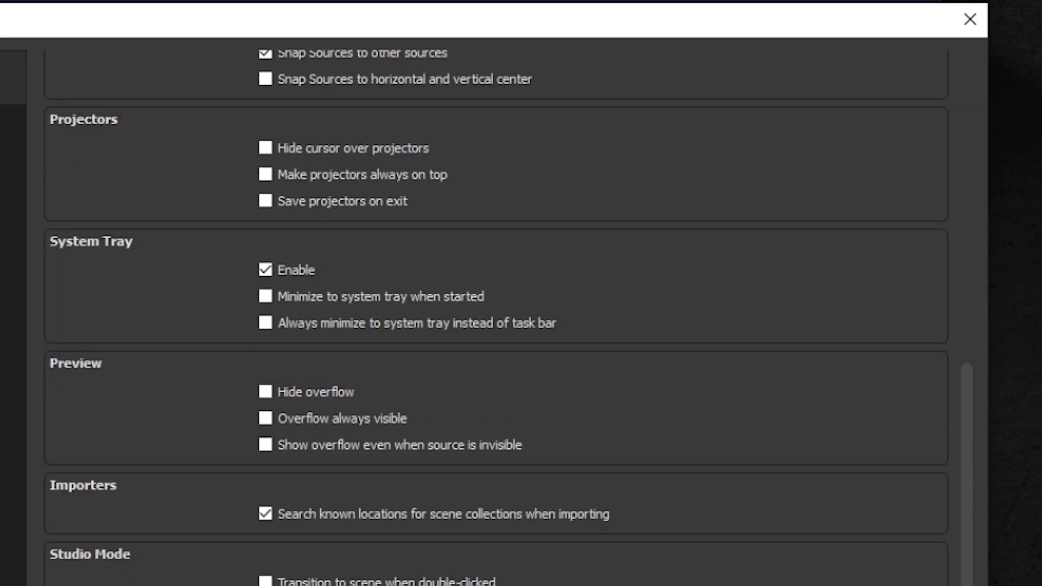
scroll(497, 318, up, 8)
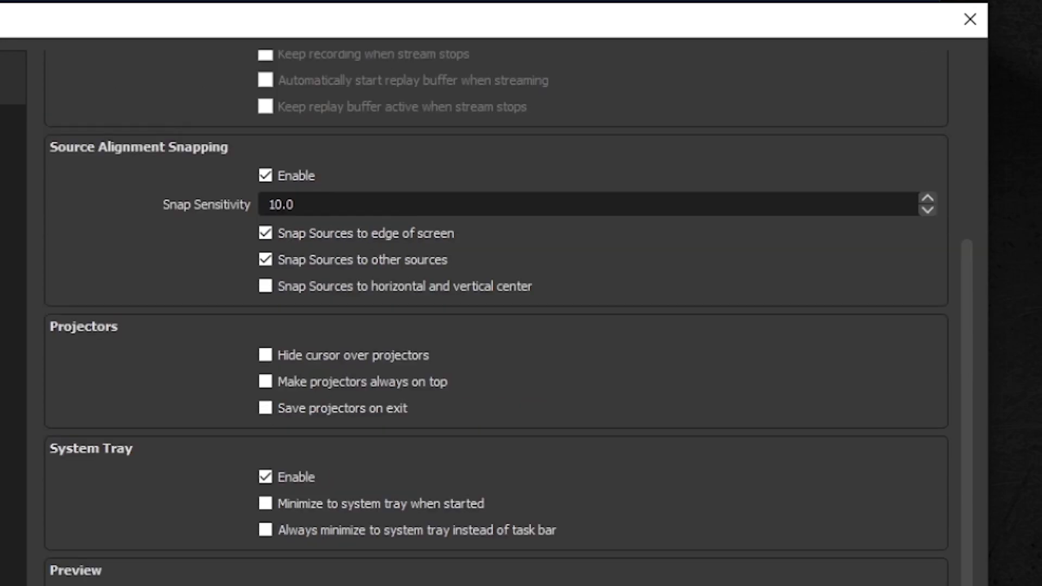
scroll(496, 318, up, 1)
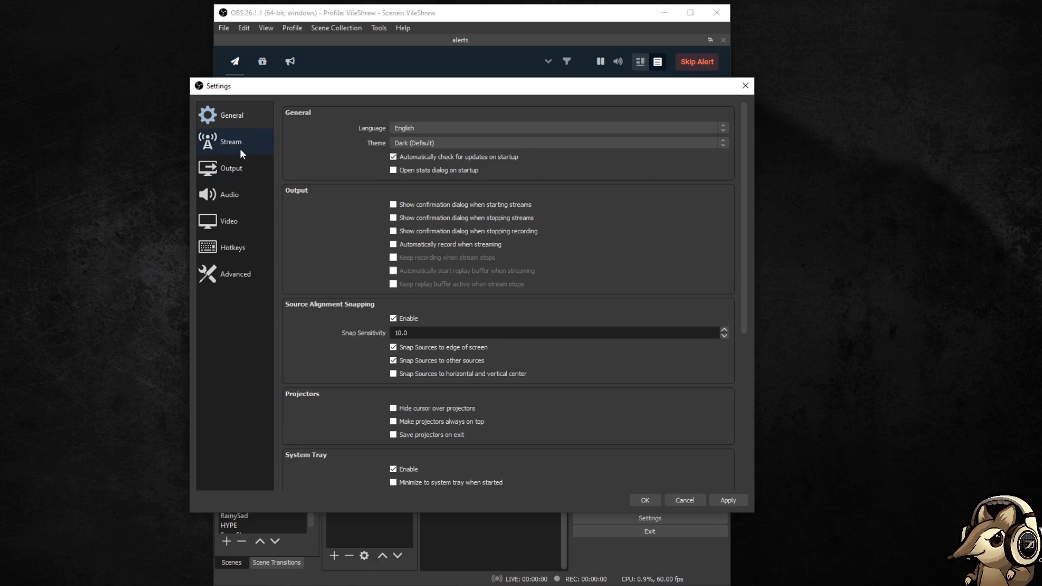
- Open the stream settings and view the available streaming services, leaving Twitch selected
click(238, 146)
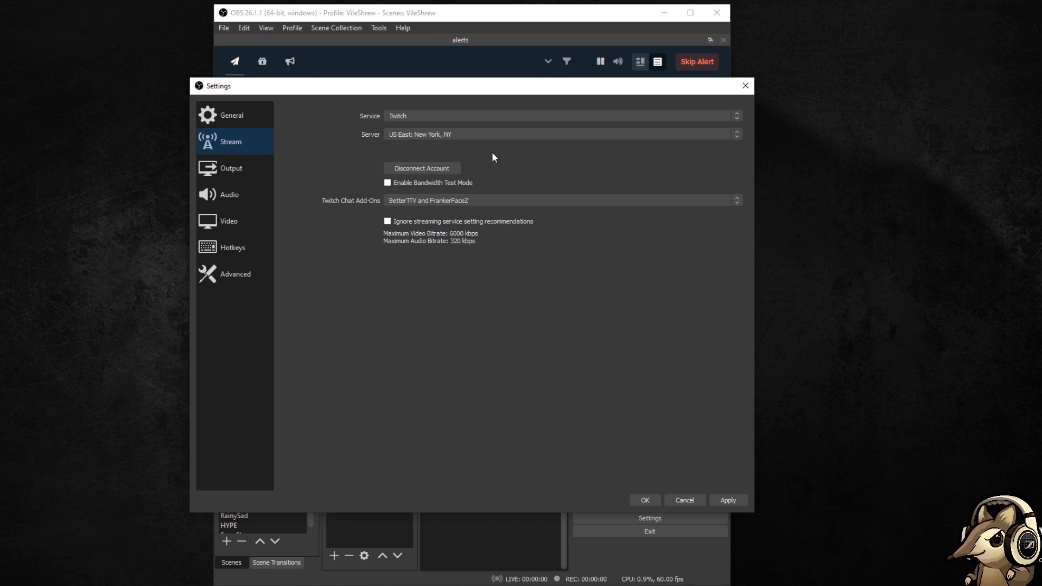
click(454, 117)
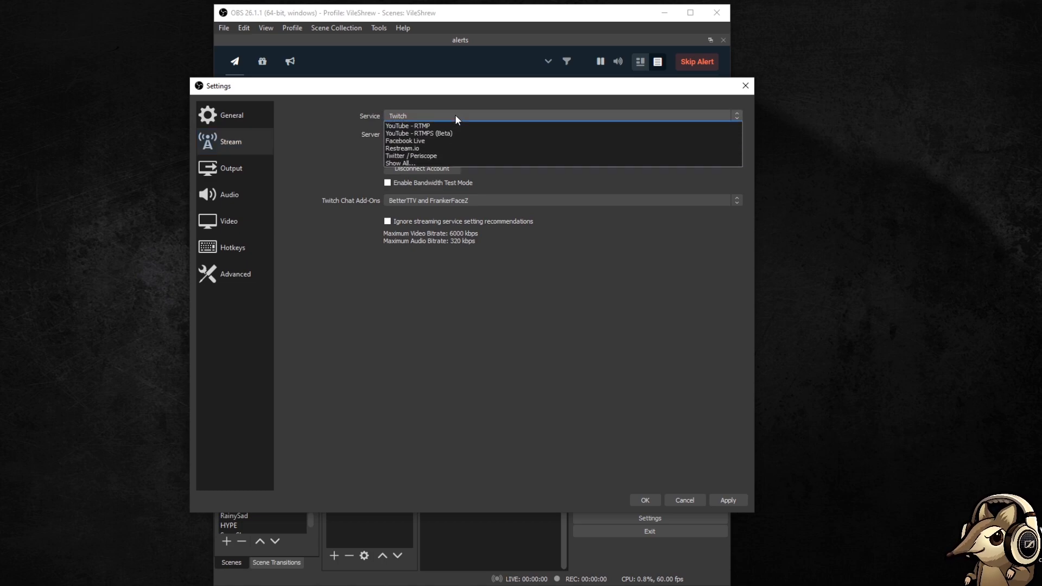
click(442, 105)
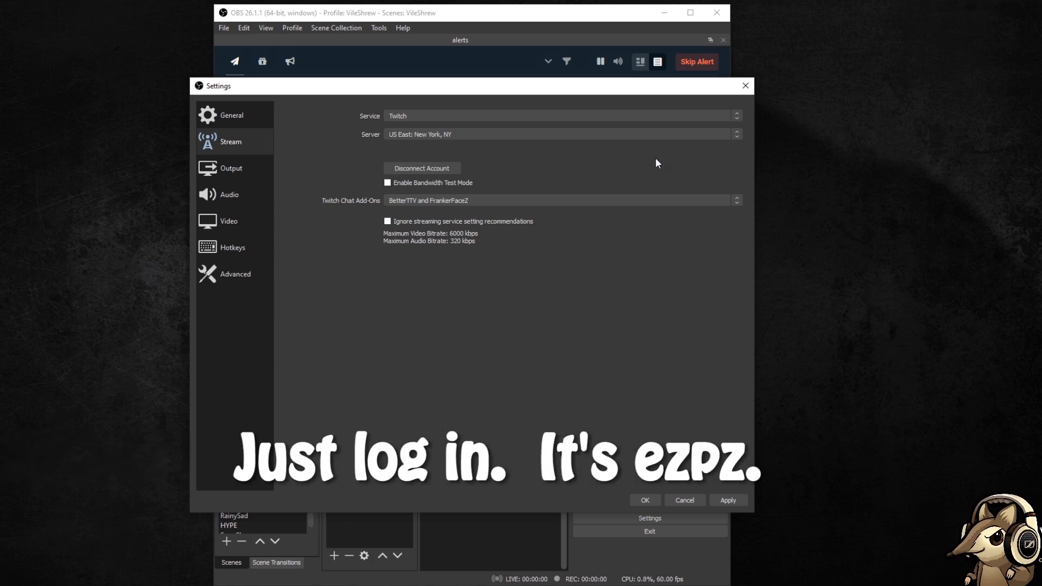
- In the output settings, use the Advanced output mode and the NVIDIA NVENC H.264 (new) encoder for streaming
click(248, 166)
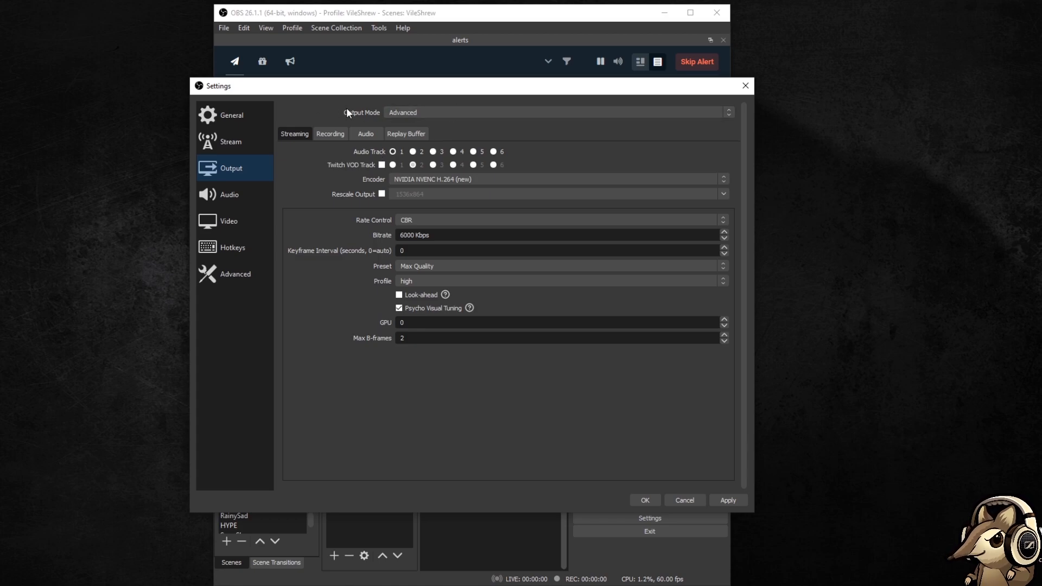
click(425, 111)
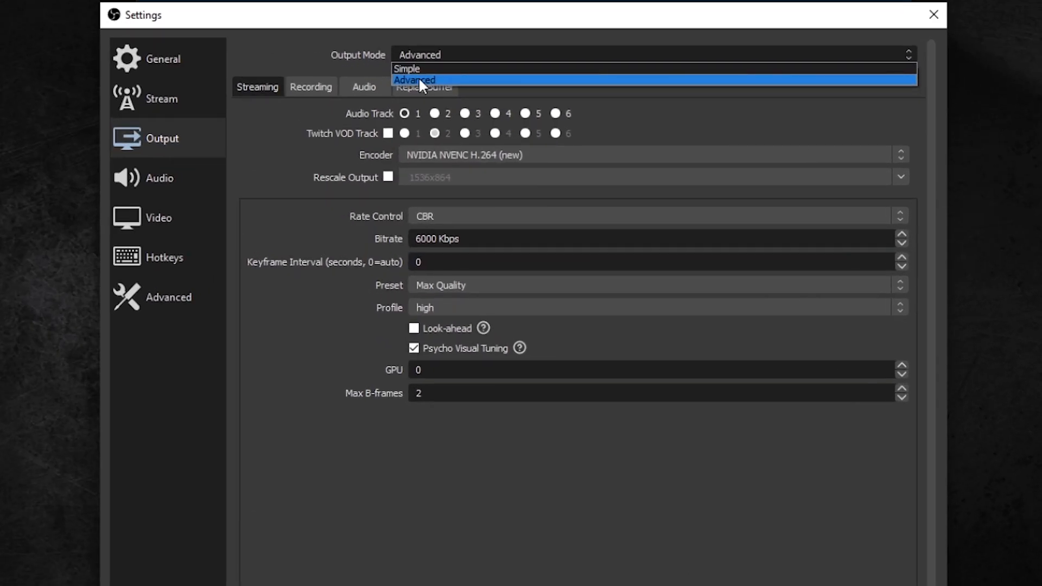
click(402, 129)
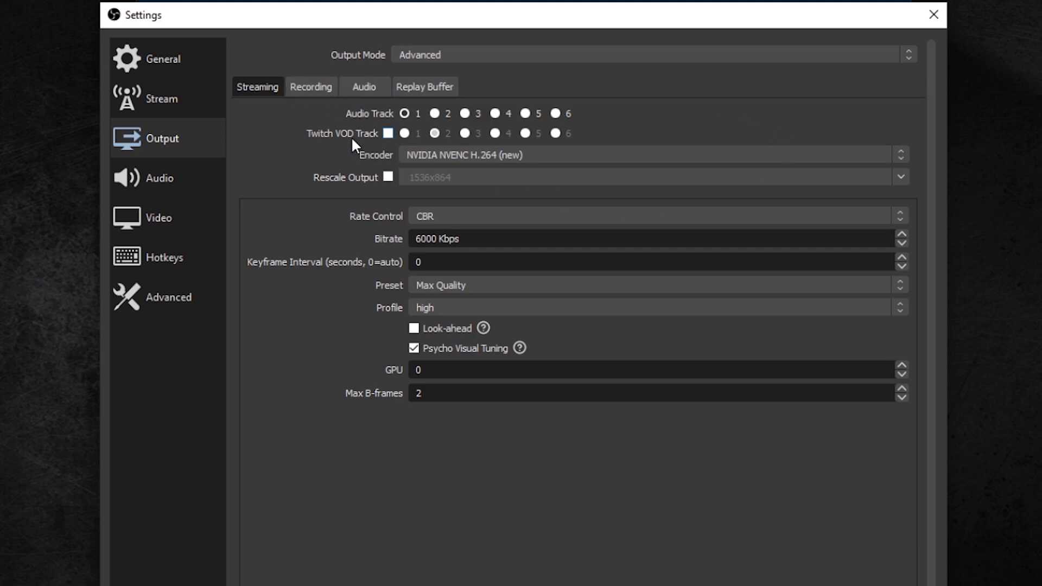
click(488, 155)
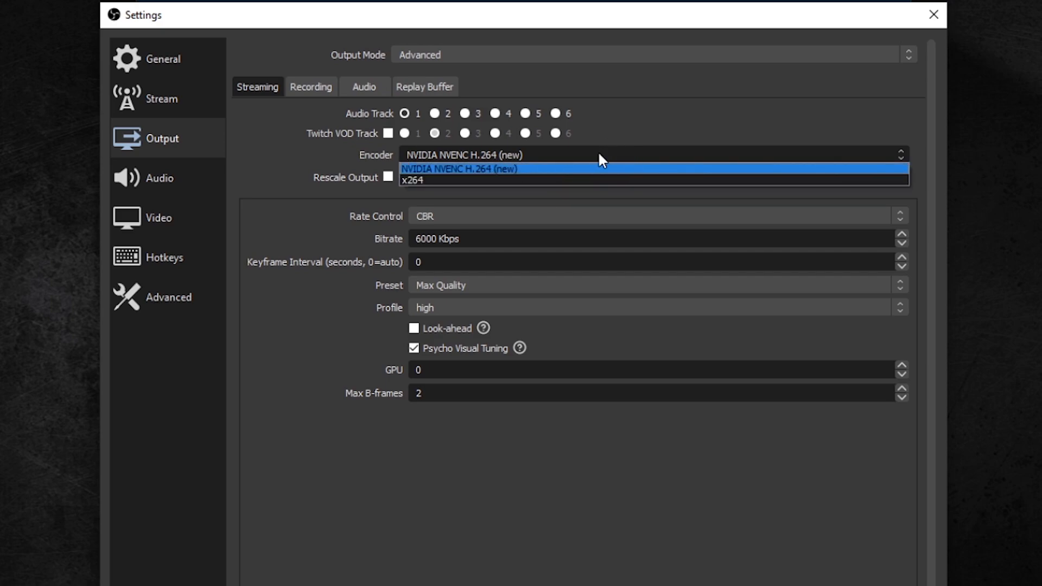
click(542, 165)
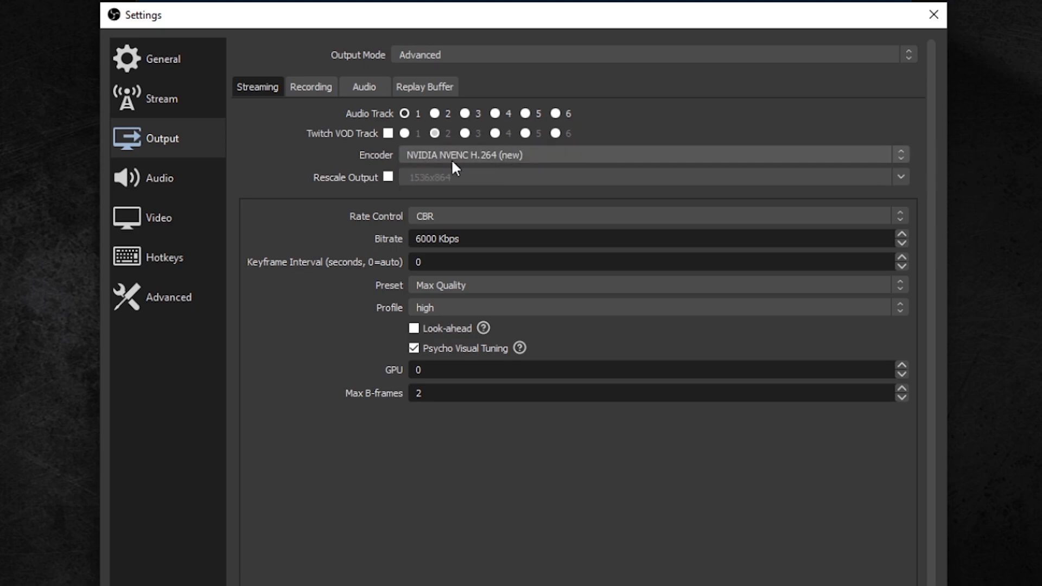
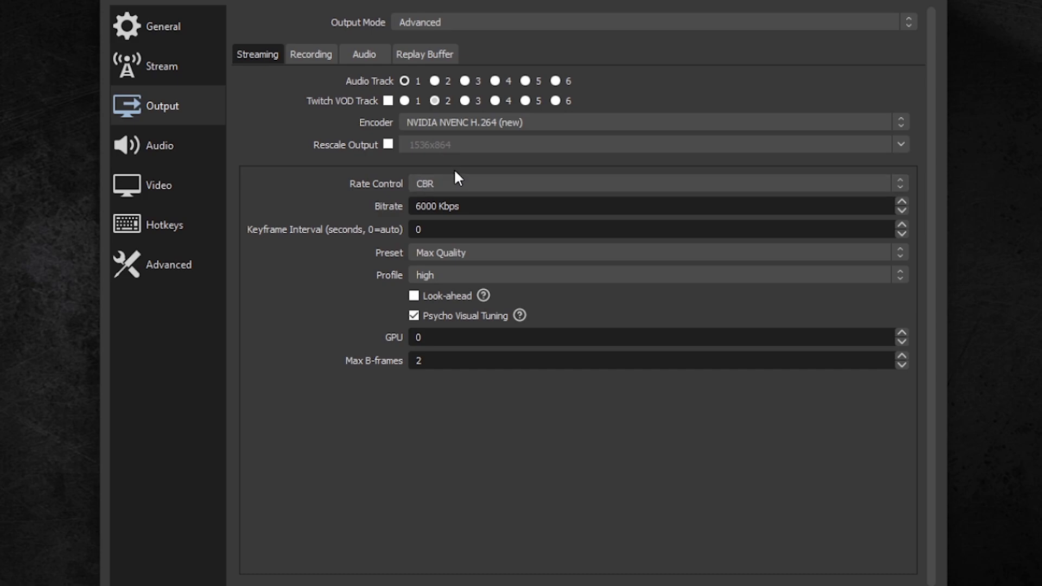
- View the rate control options for the streaming encoder, leaving CBR selected
click(462, 183)
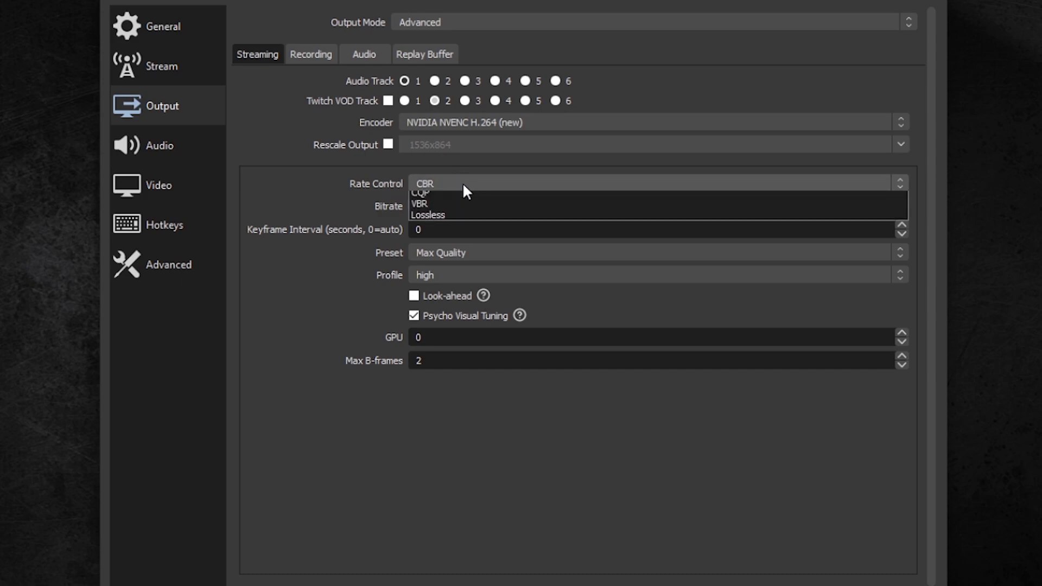
click(465, 181)
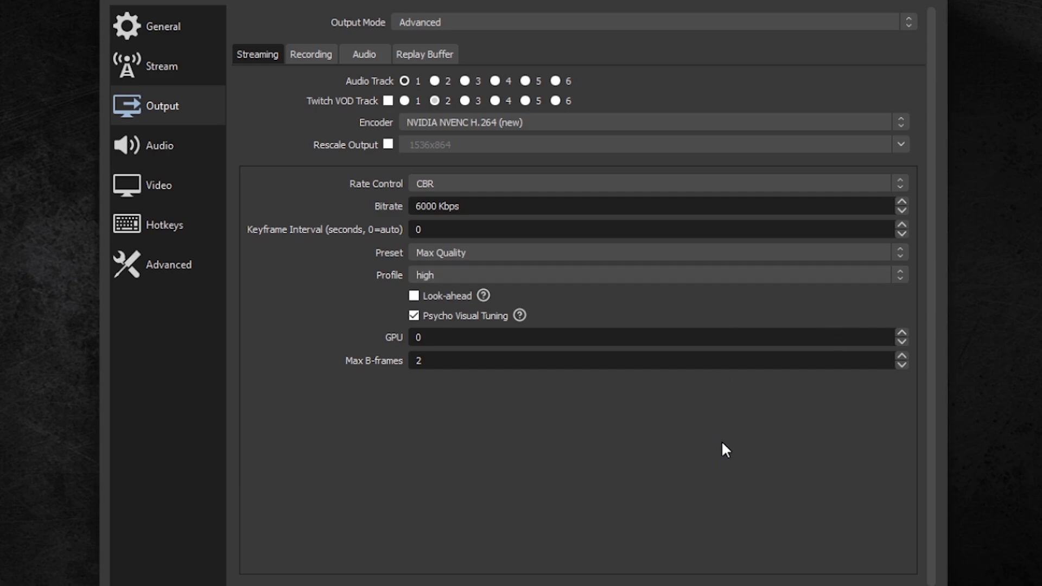
click(548, 186)
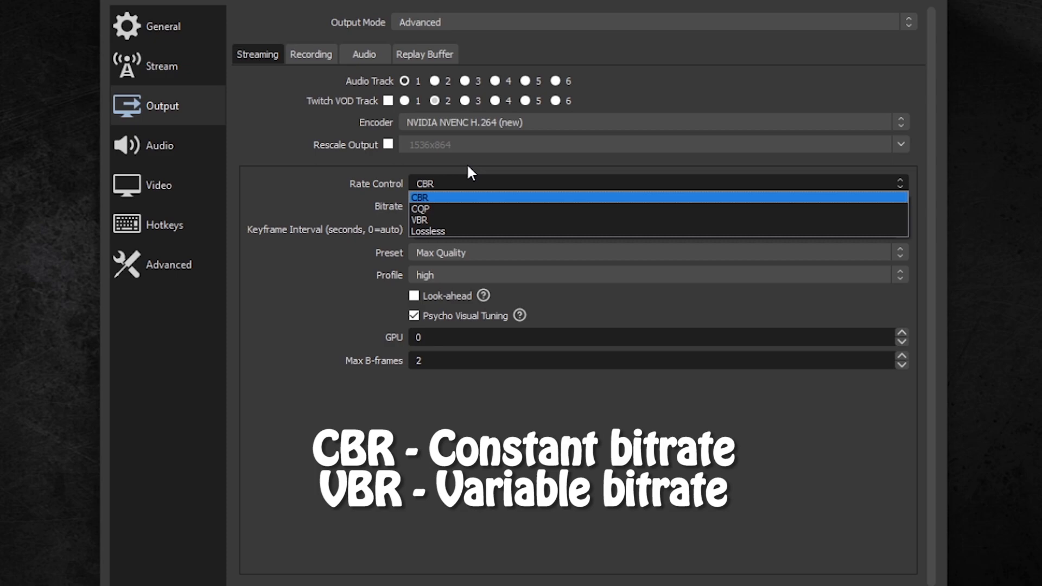
click(502, 158)
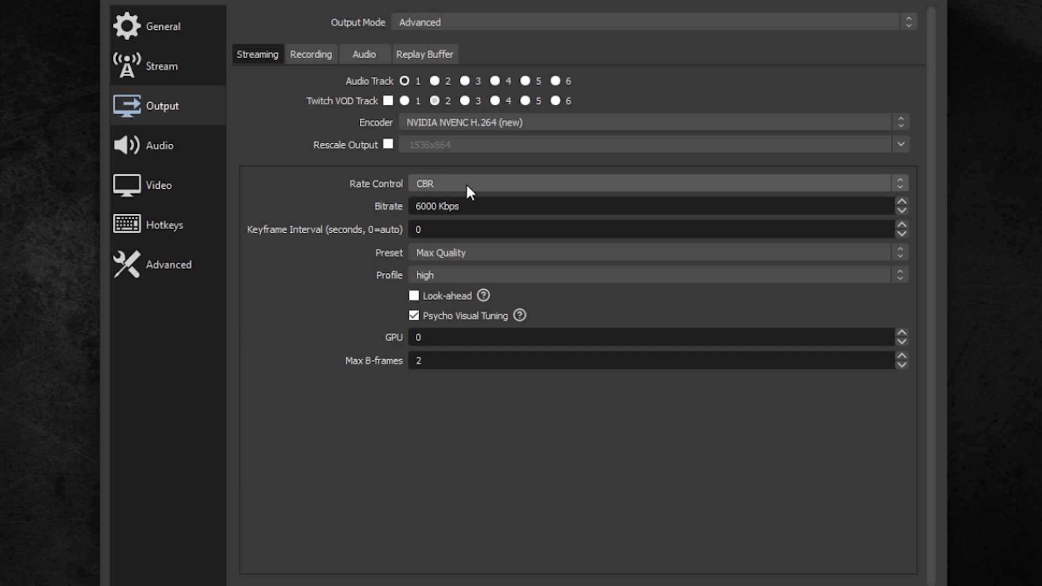
- Examine the streaming bitrate value without changing it
click(473, 207)
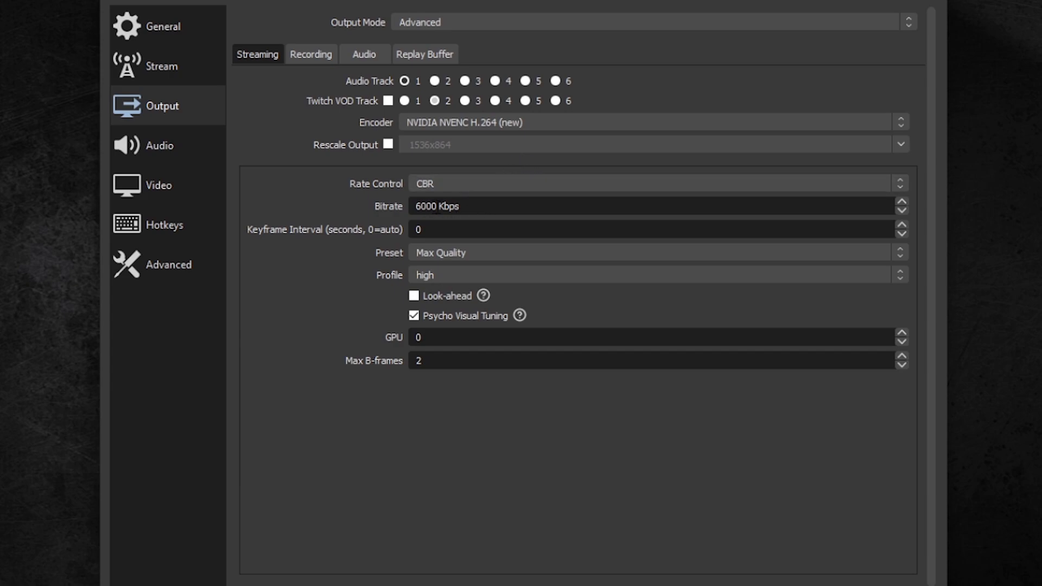
click(437, 207)
click(460, 214)
drag(440, 207, 398, 212)
click(422, 205)
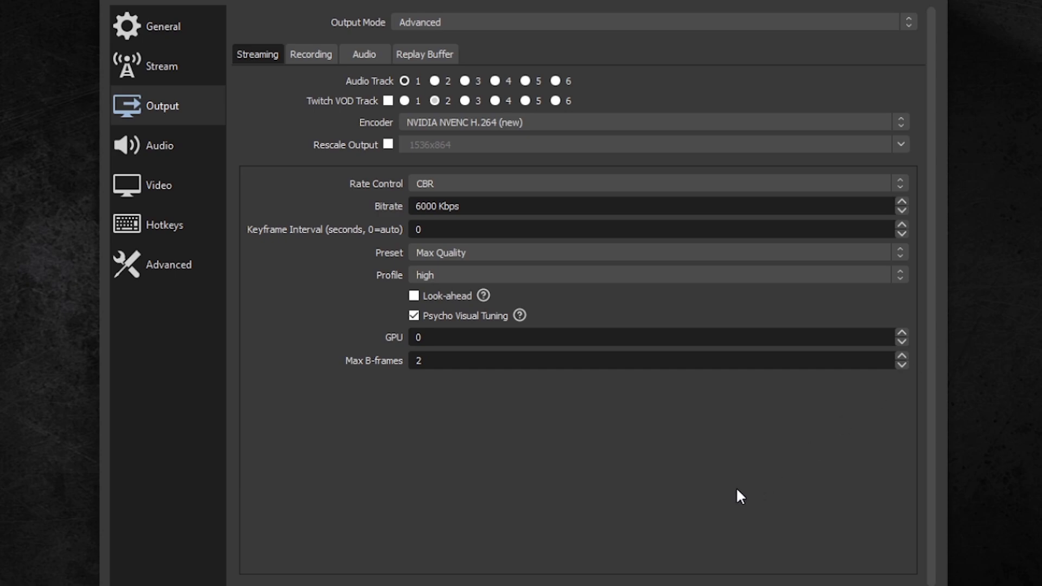
- Review the encoder presets for streaming and choose Max Quality
click(523, 253)
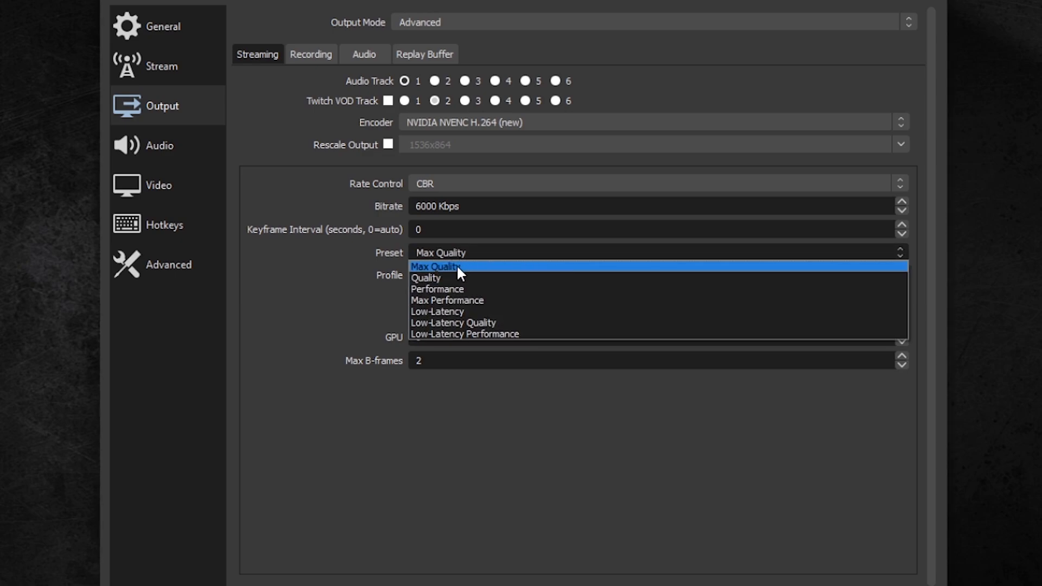
click(457, 266)
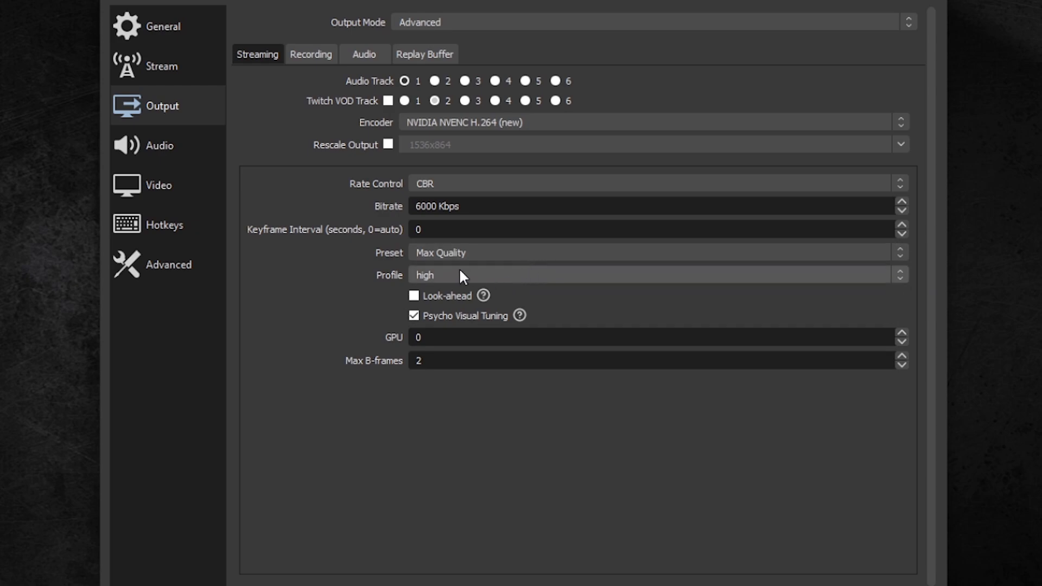
click(476, 253)
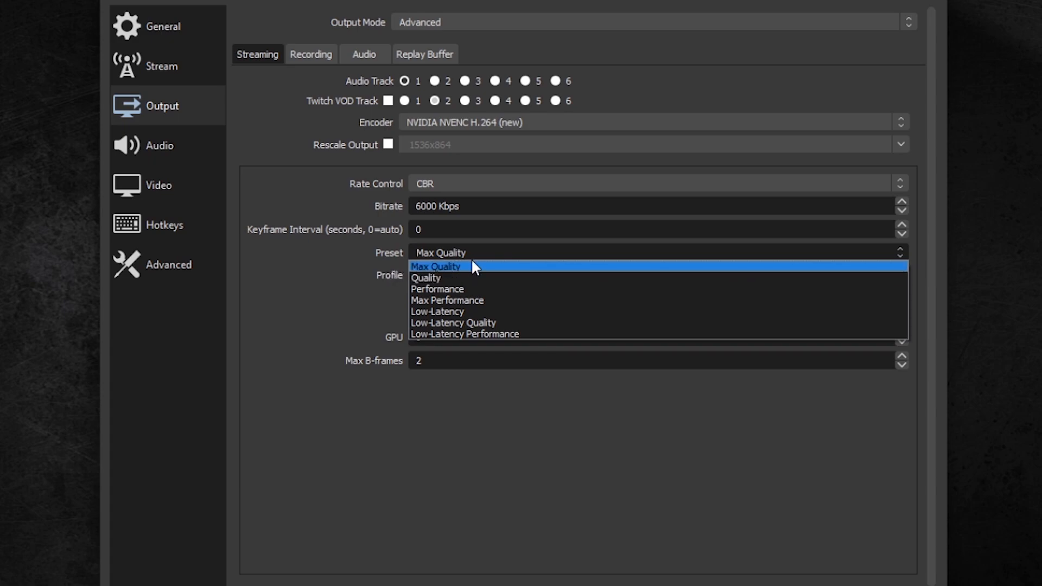
click(471, 265)
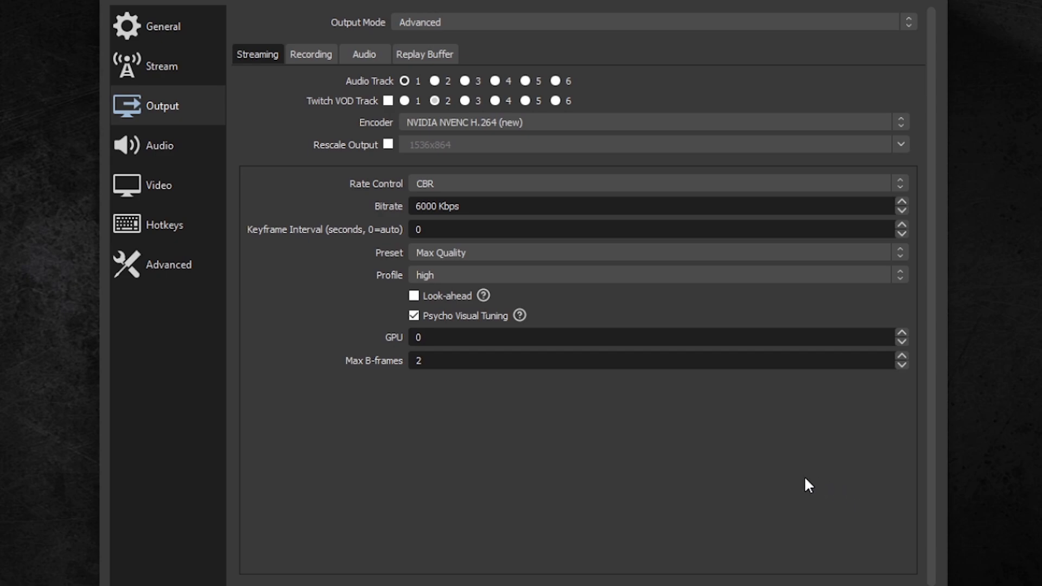
- View the profile options for the NVENC streaming encoder, leaving high selected
click(561, 274)
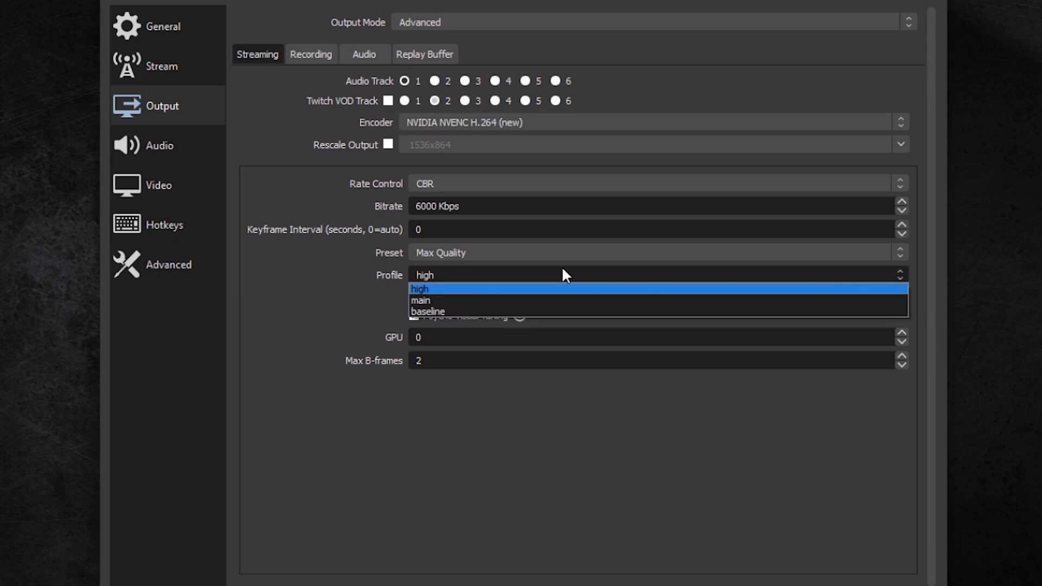
click(685, 441)
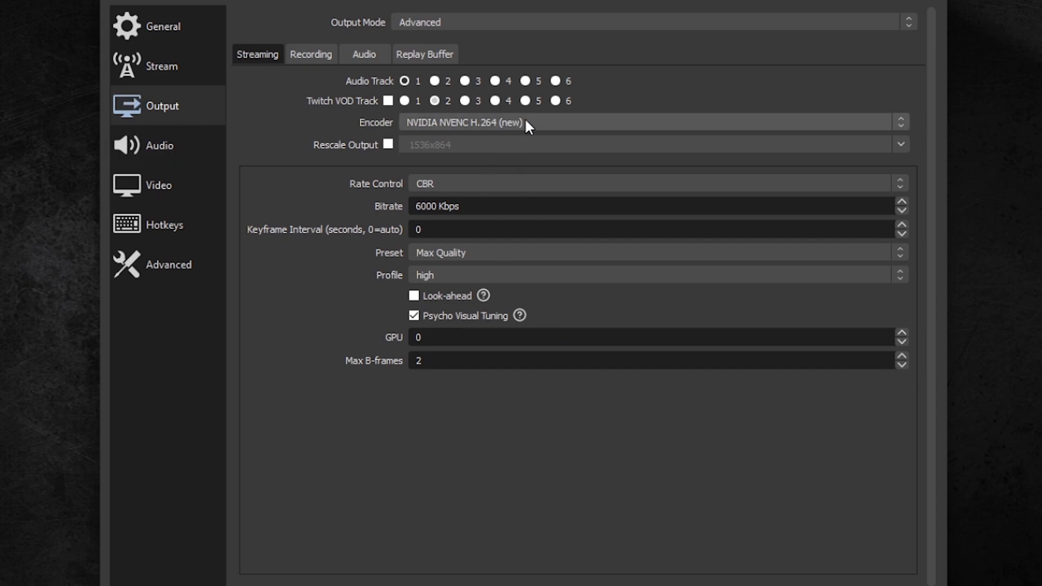
- Switch the streaming encoder to x264, keep CBR rate control and set the bitrate to 6000 Kbps
click(540, 121)
click(444, 144)
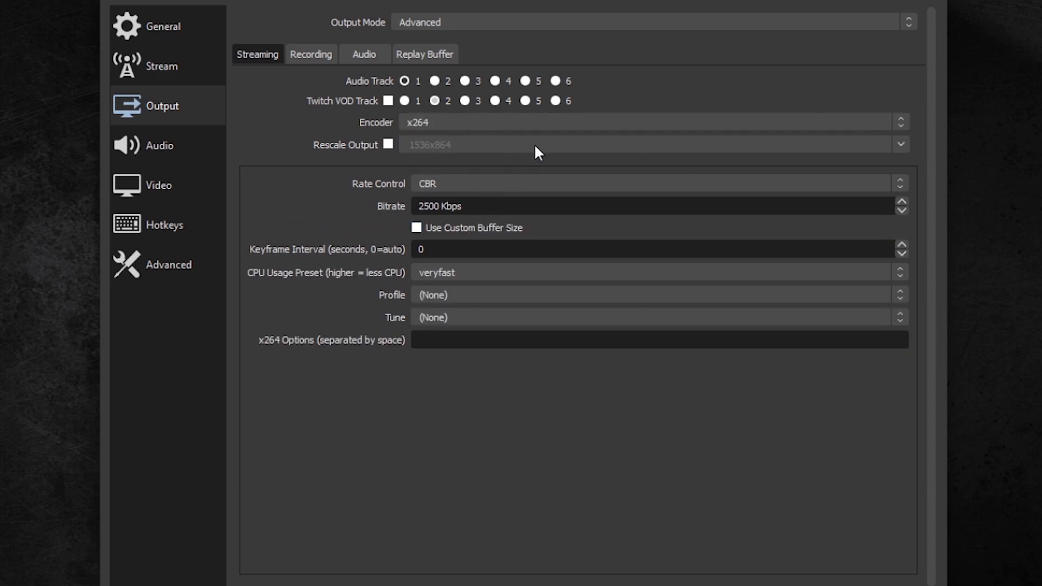
click(478, 184)
click(467, 166)
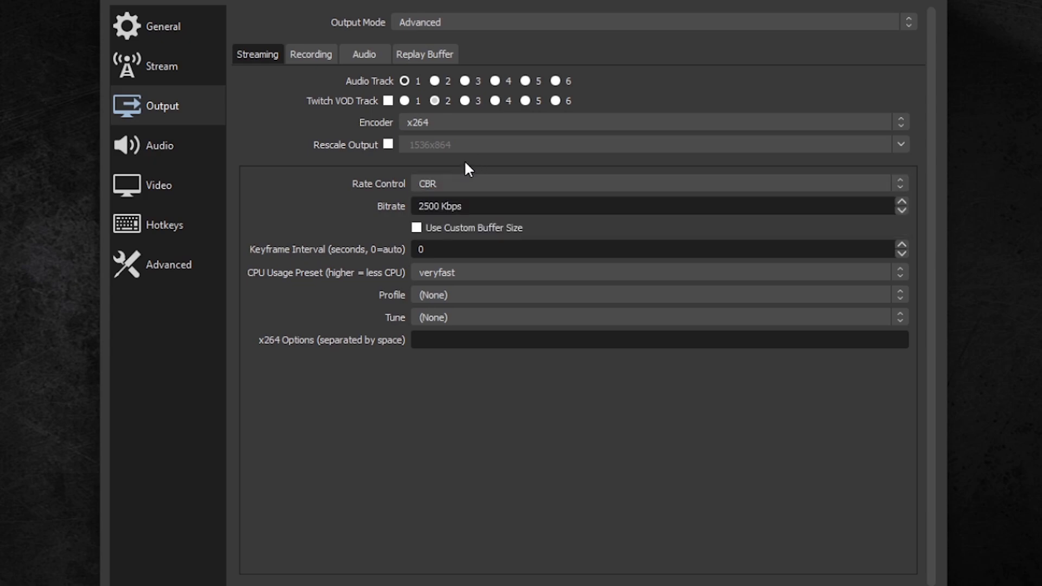
triple_click(488, 207)
text(6000)
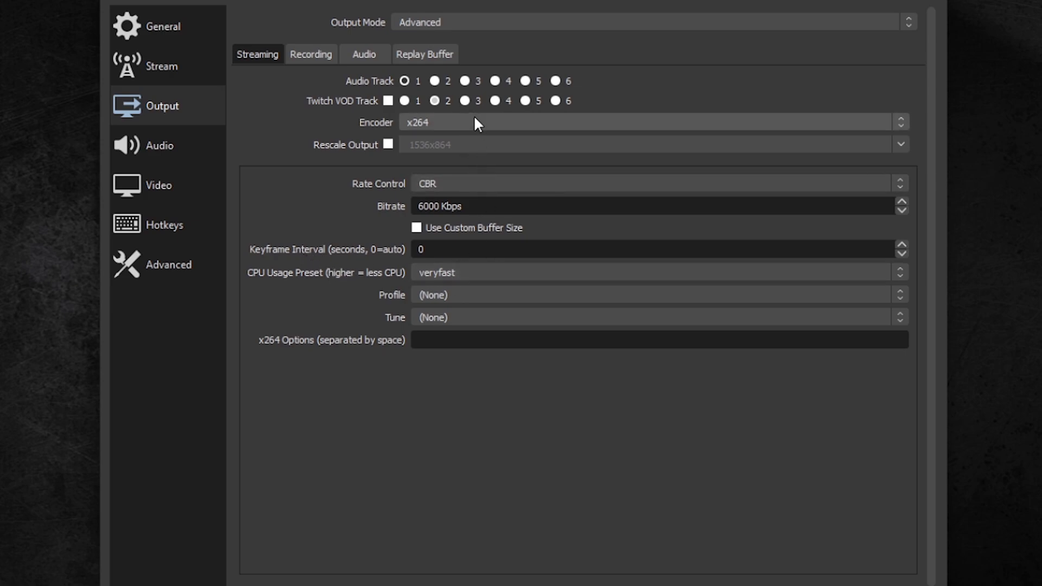
- Review the available encoders, keep x264 and set its CPU usage preset to medium
click(510, 122)
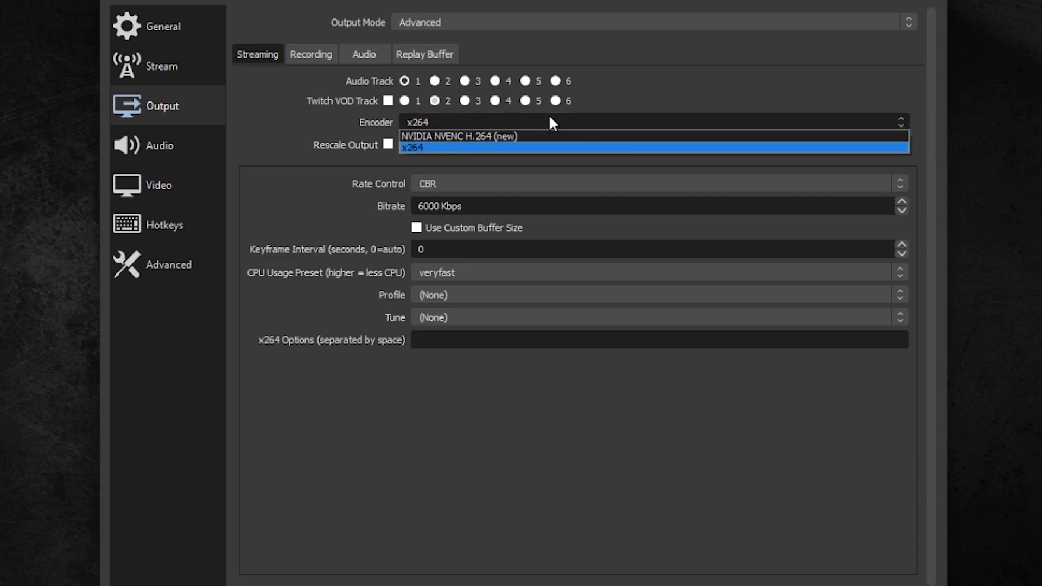
click(699, 91)
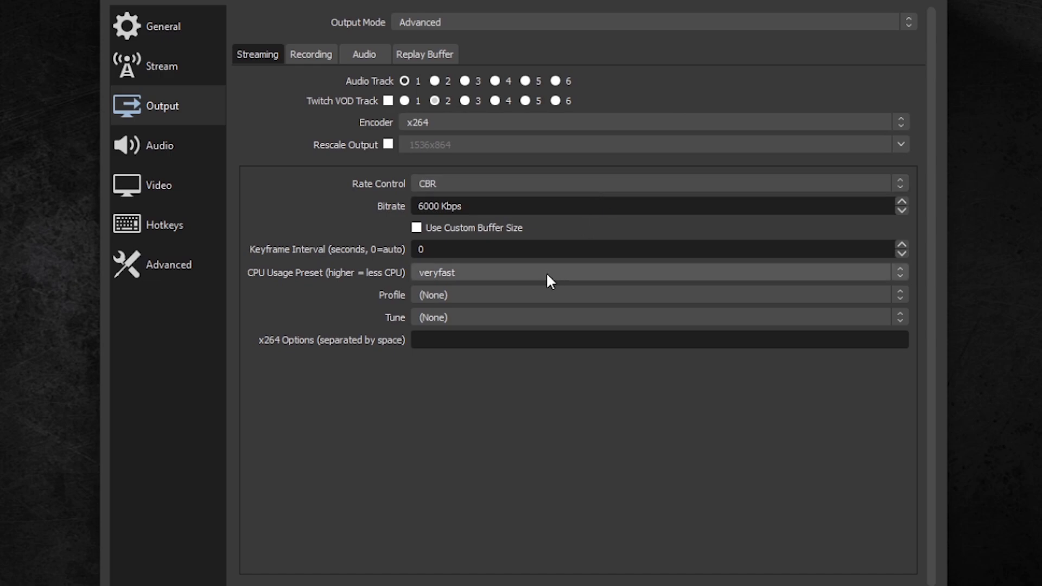
click(491, 272)
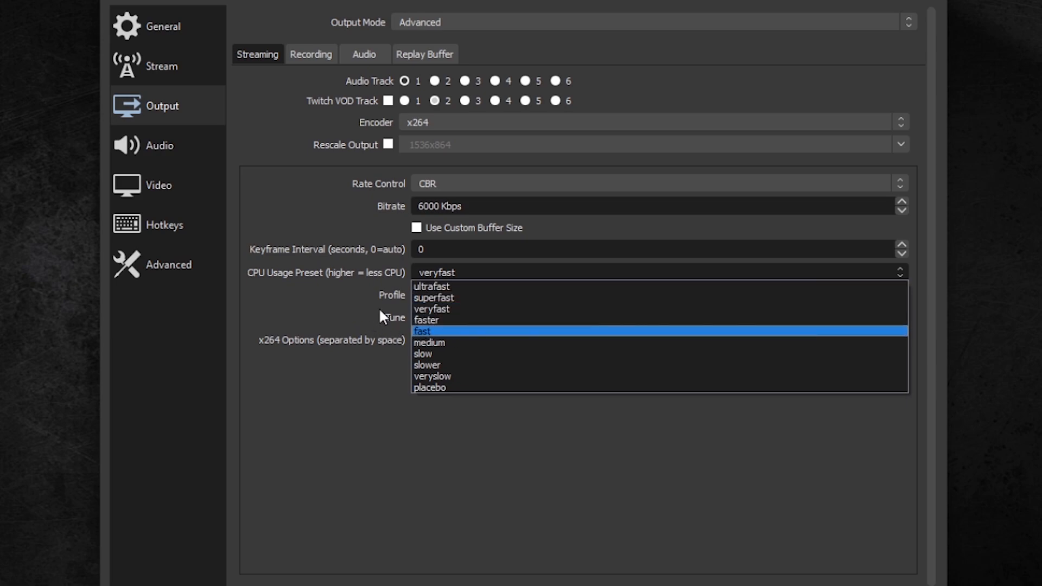
click(426, 342)
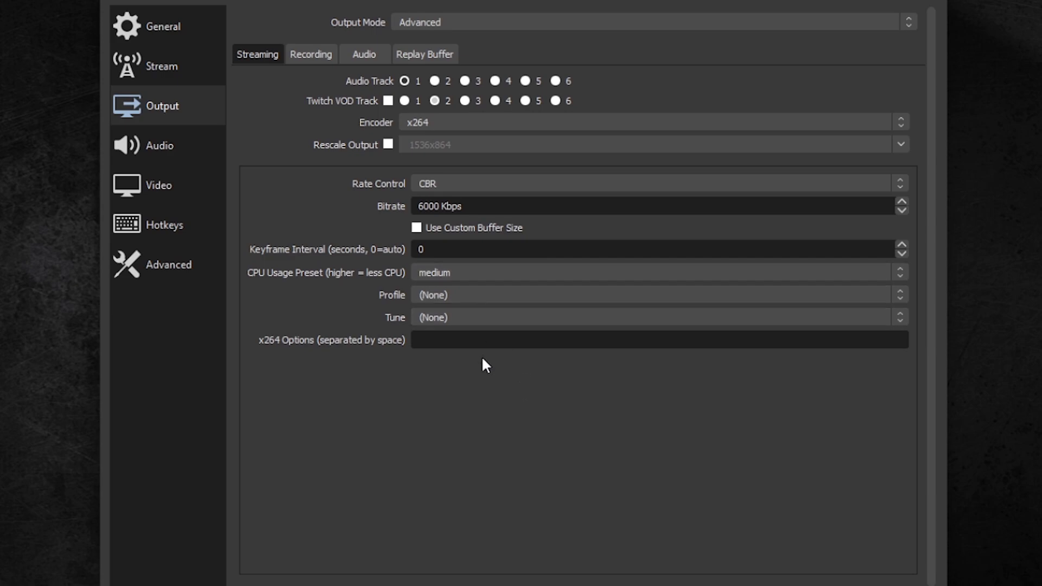
- Switch the streaming encoder back to NVIDIA NVENC H.264 (new)
click(476, 121)
click(470, 135)
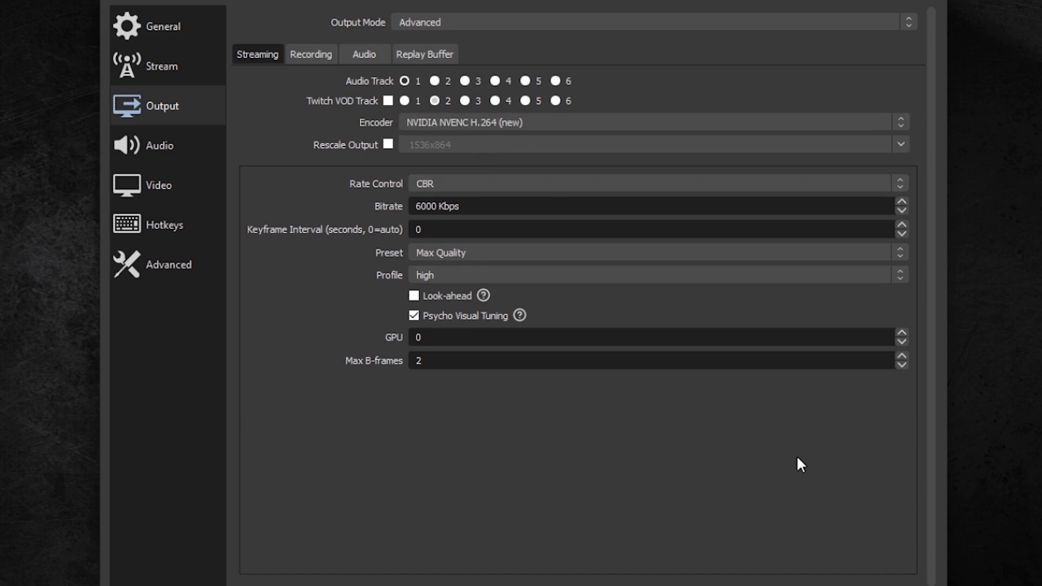
- In the video settings, set the output (scaled) resolution to 1280x720 and keep the common FPS value at 60
click(171, 186)
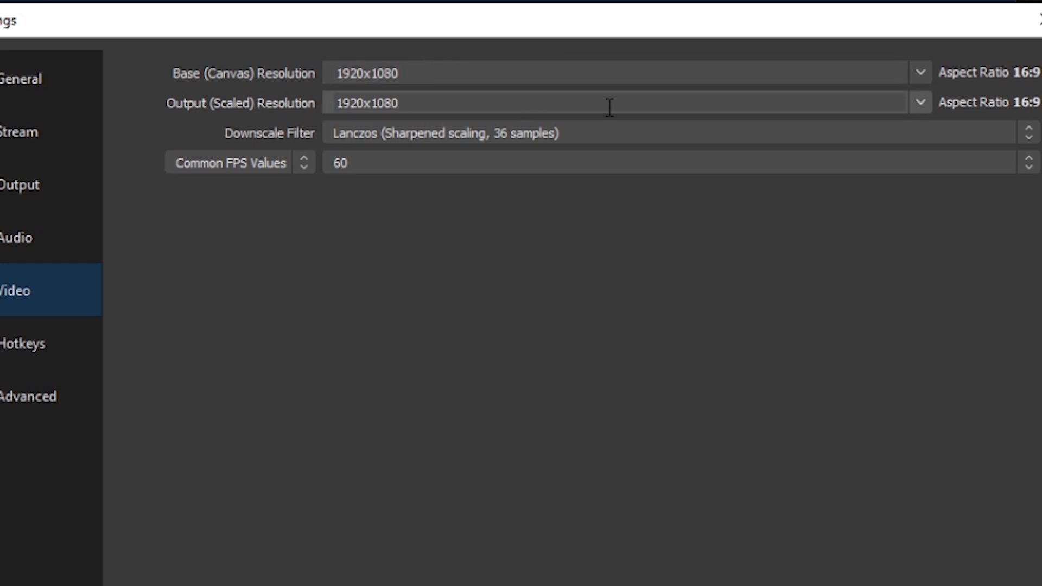
click(920, 103)
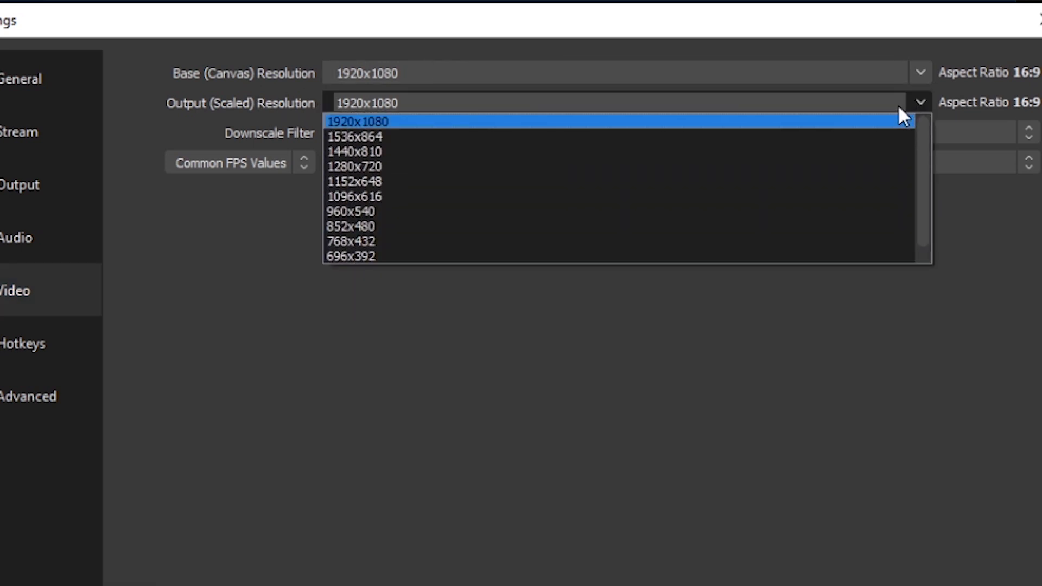
click(380, 167)
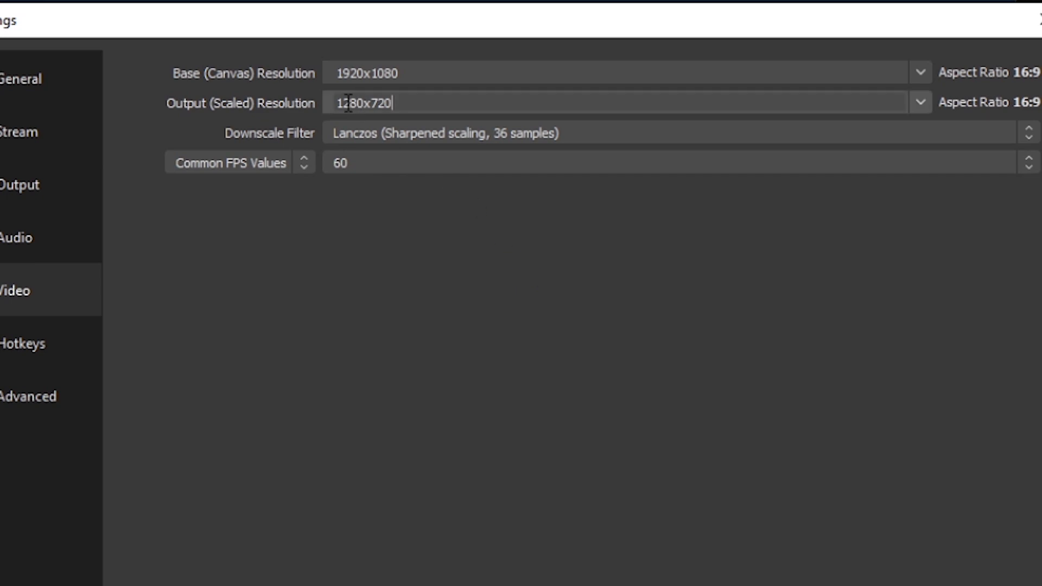
click(382, 161)
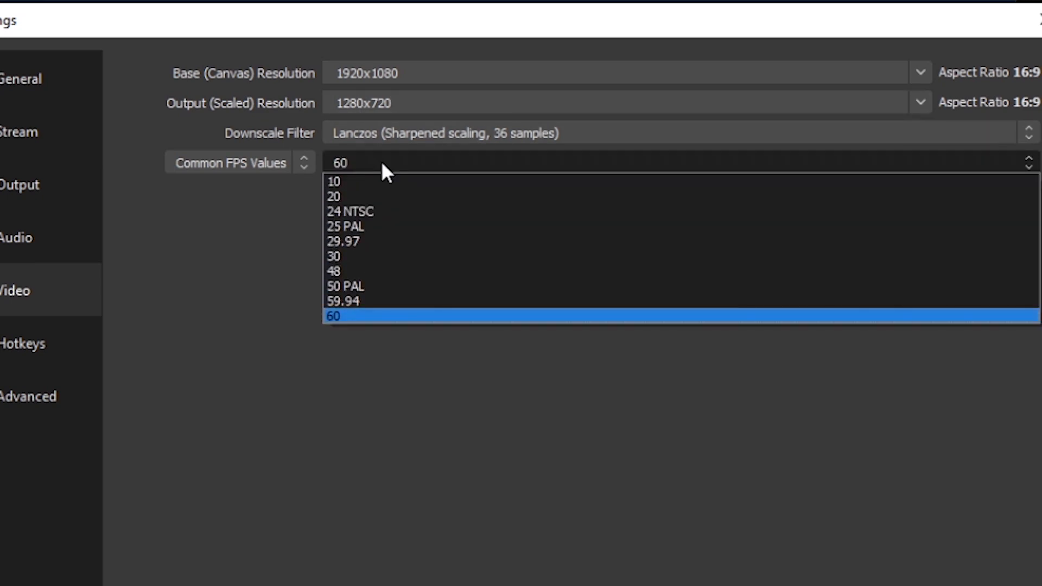
click(382, 162)
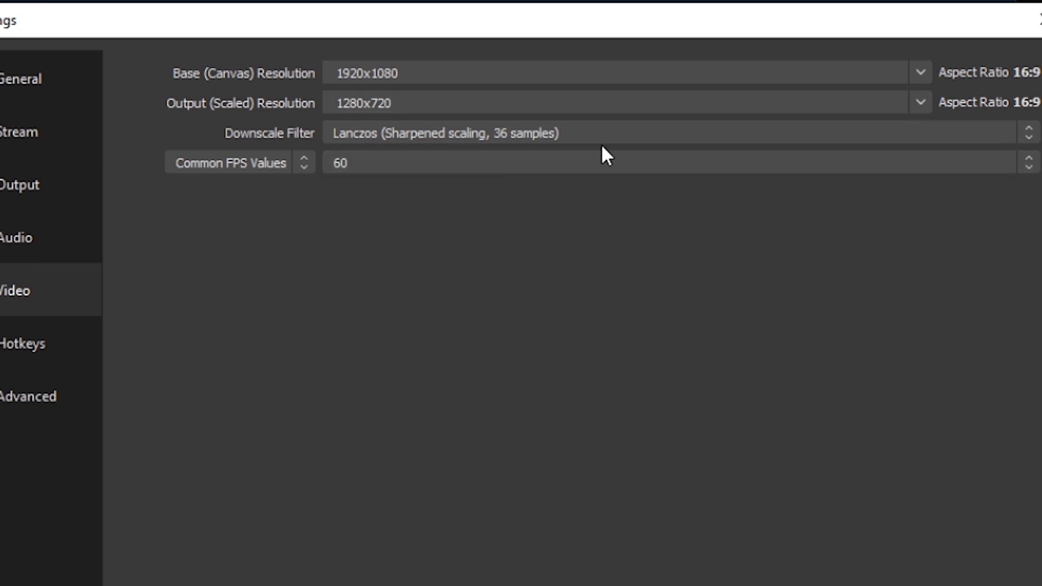
- Review the downscale filters, try Bicubic (Sharpened scaling, 16 samples) and return to Lanczos (Sharpened scaling, 36 samples)
click(497, 133)
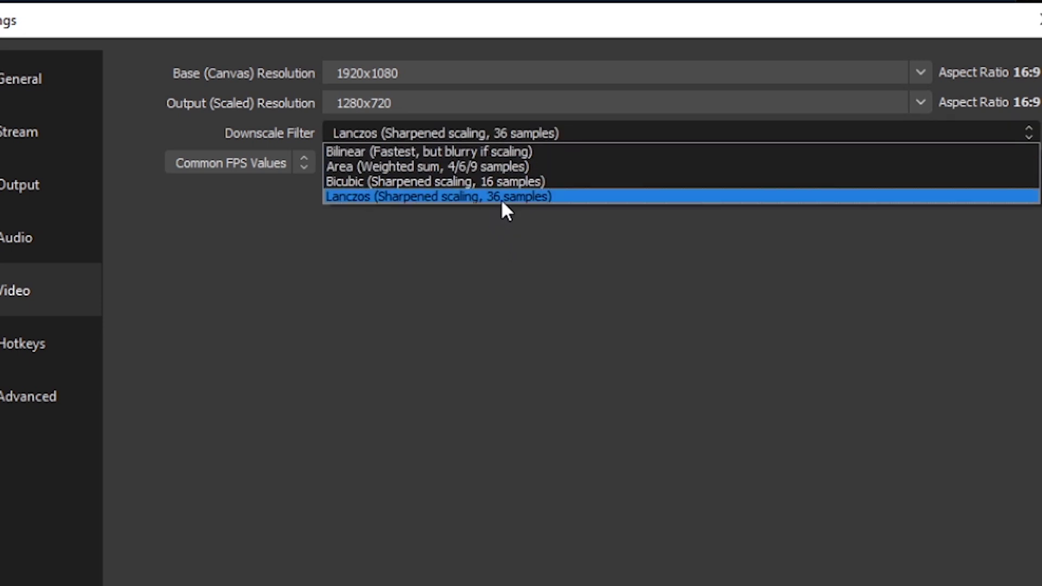
click(596, 274)
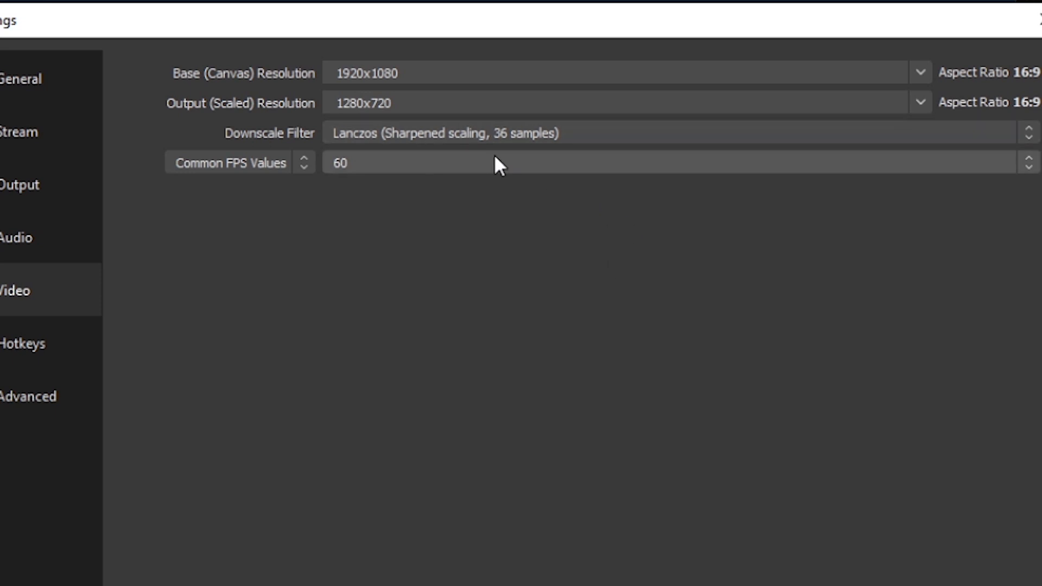
click(459, 133)
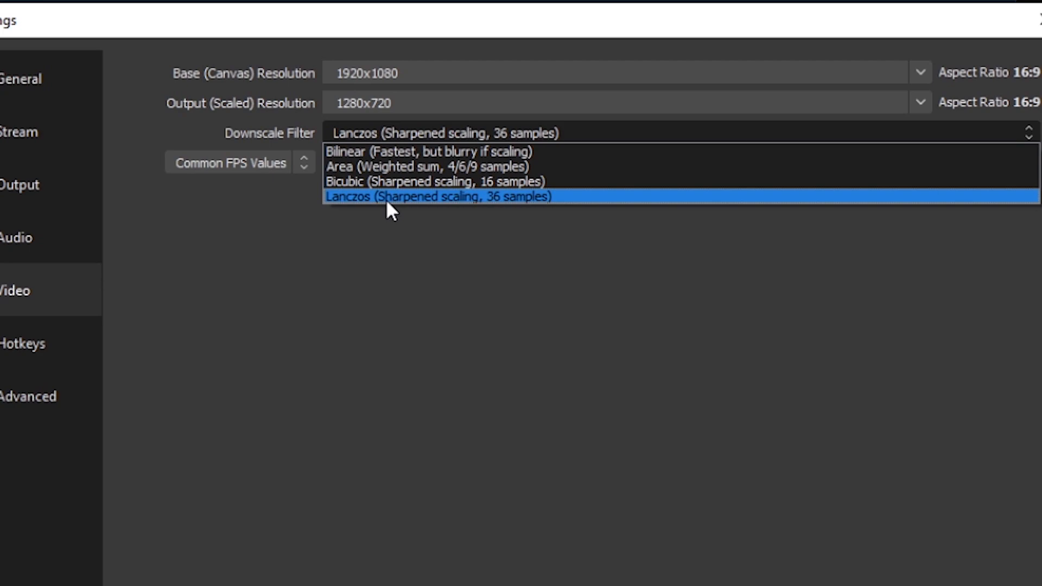
click(415, 196)
click(441, 132)
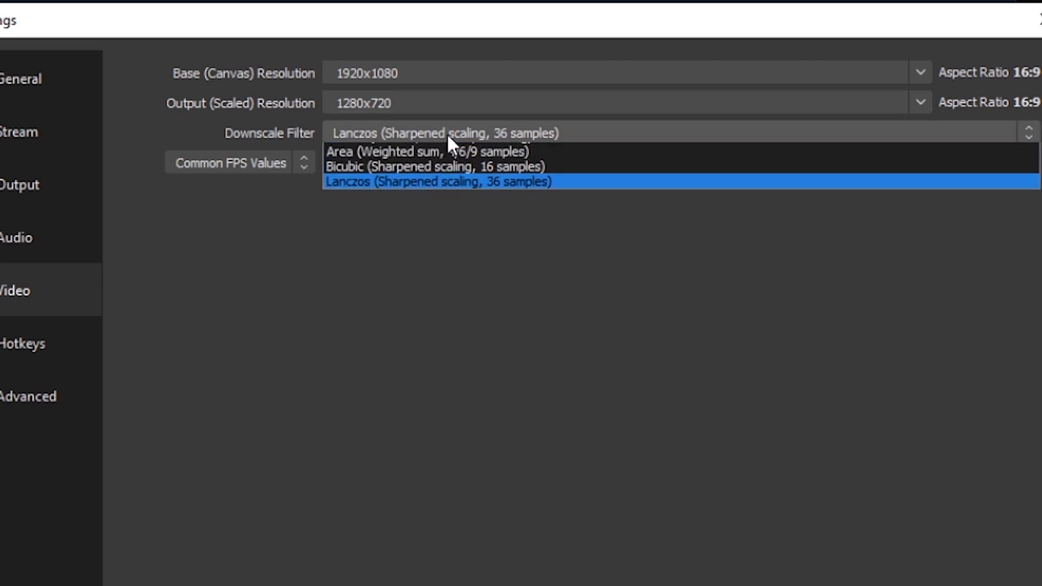
click(422, 178)
click(448, 133)
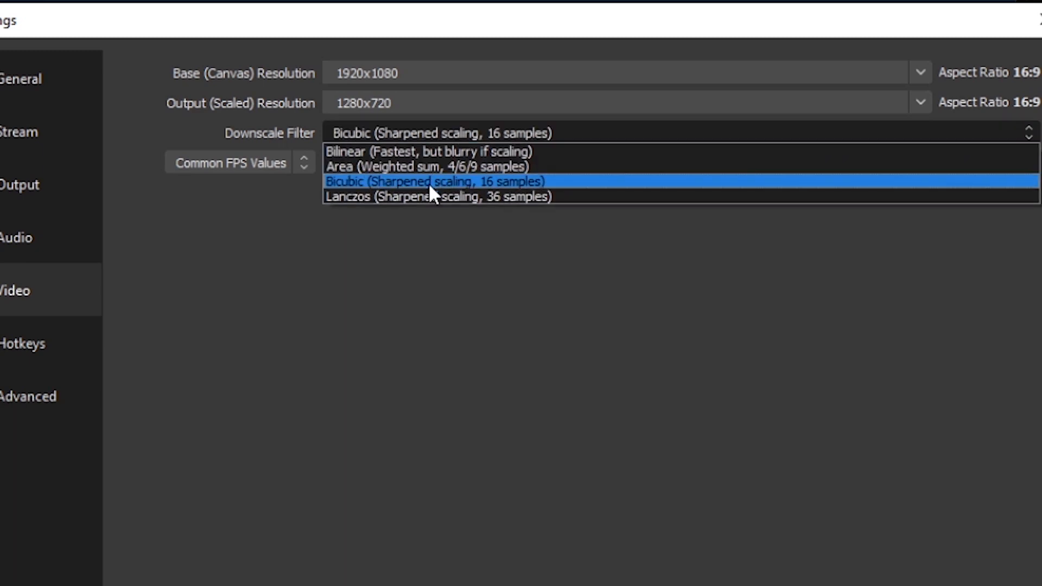
click(425, 195)
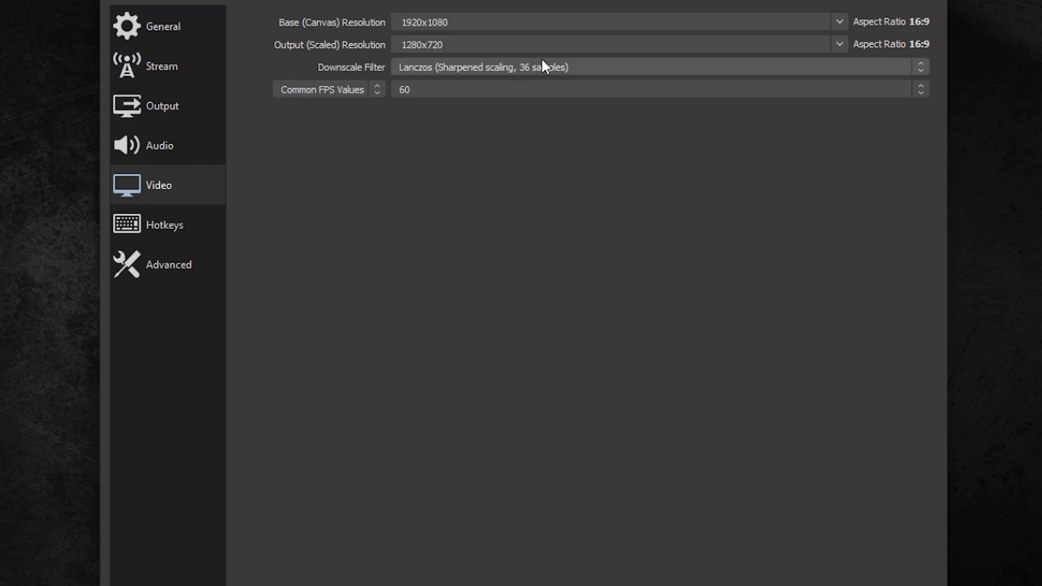
- Recheck the downscale filter options, keeping Lanczos (Sharpened scaling, 36 samples) selected
click(444, 67)
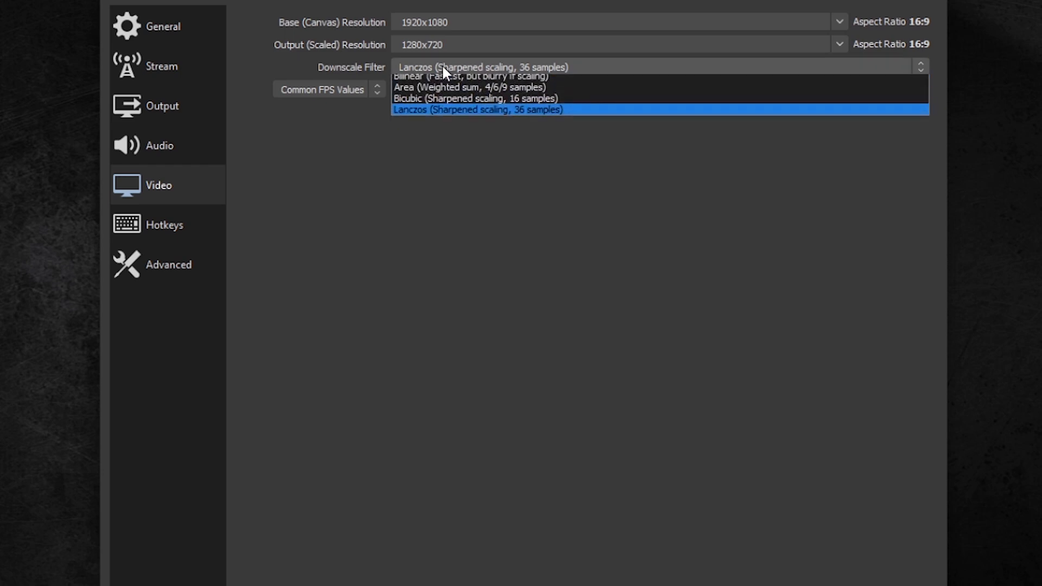
click(447, 116)
click(452, 70)
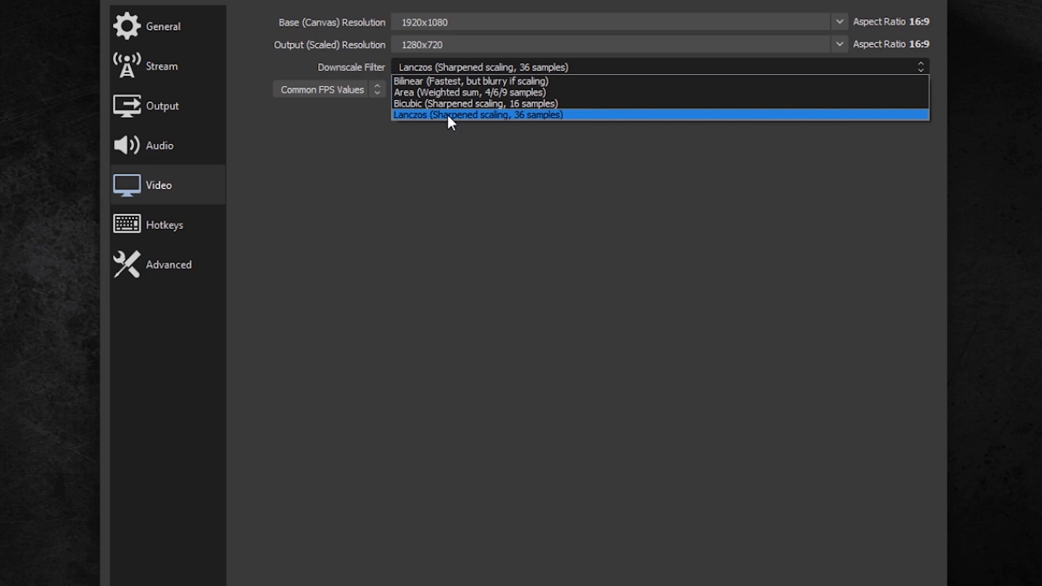
click(448, 116)
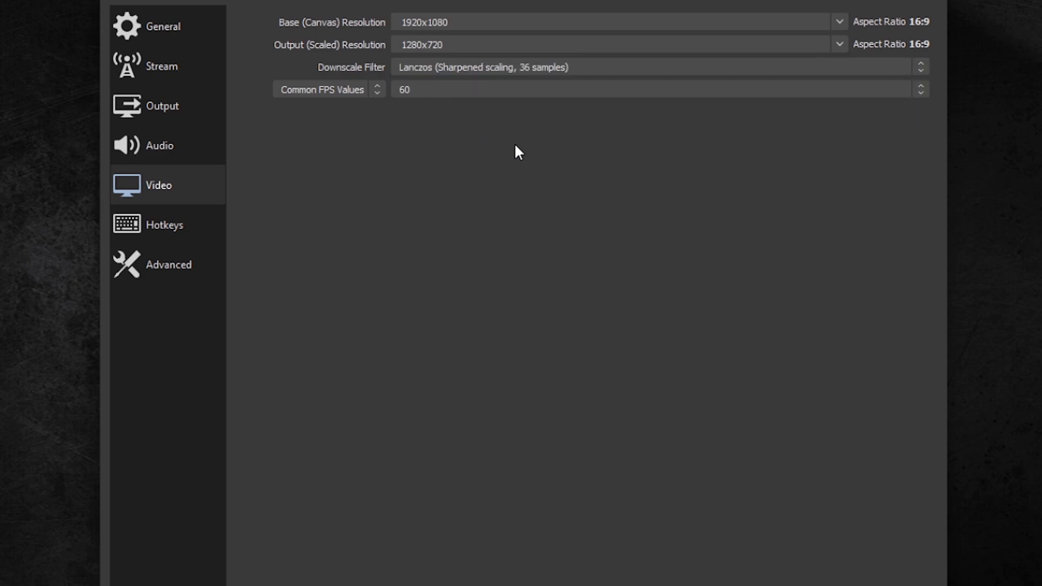
click(462, 66)
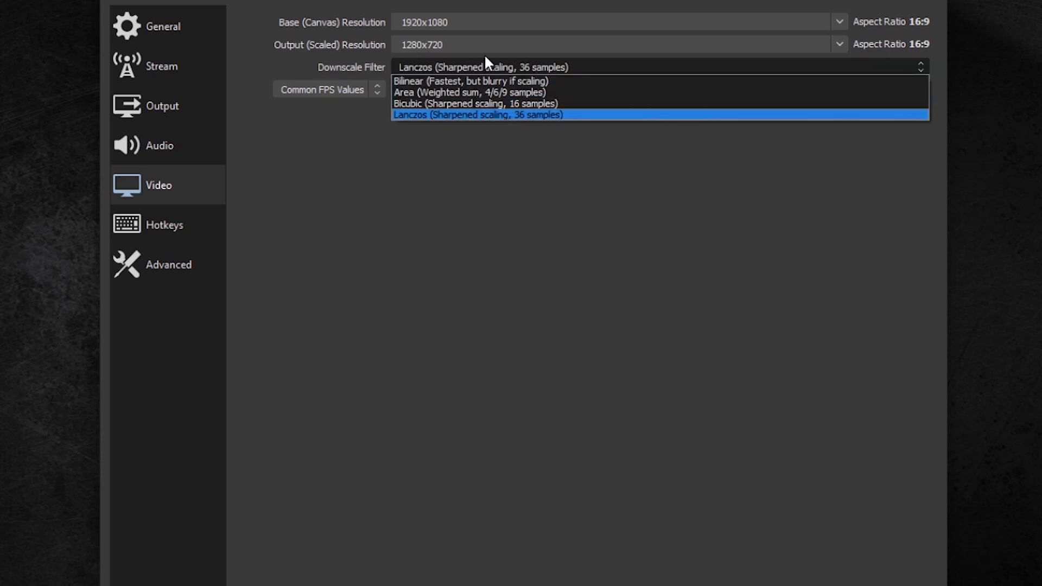
click(485, 56)
- Set the output (scaled) resolution to 1536x864
click(839, 44)
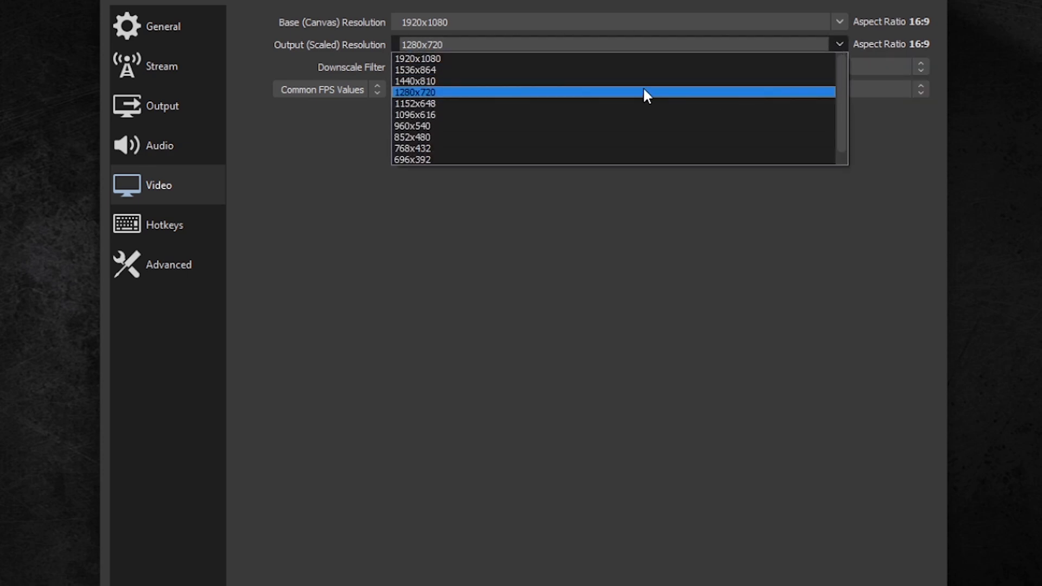
click(598, 69)
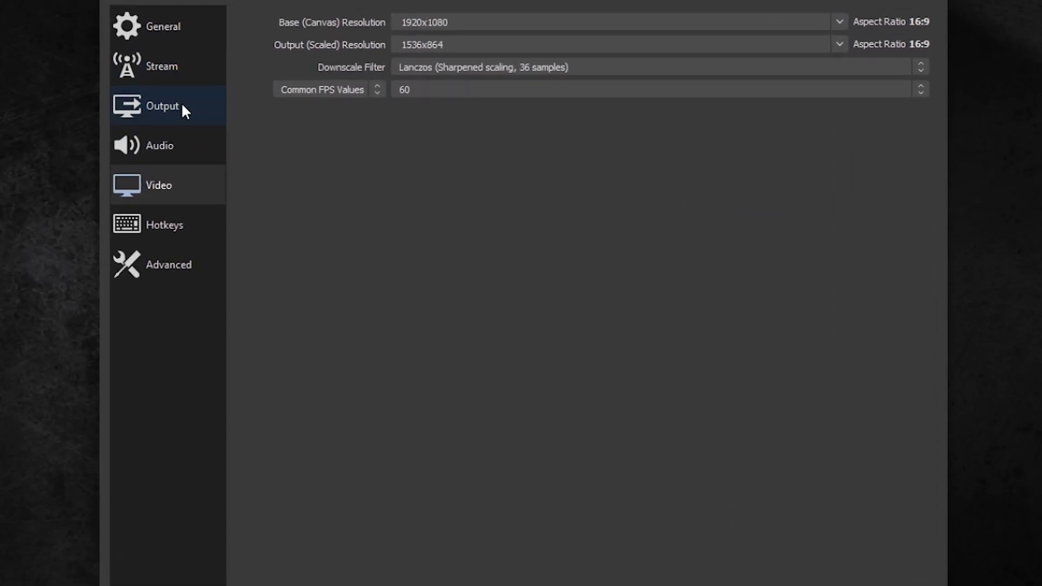
- In the output settings, set the audio bitrate of Track 1 to 160
click(182, 103)
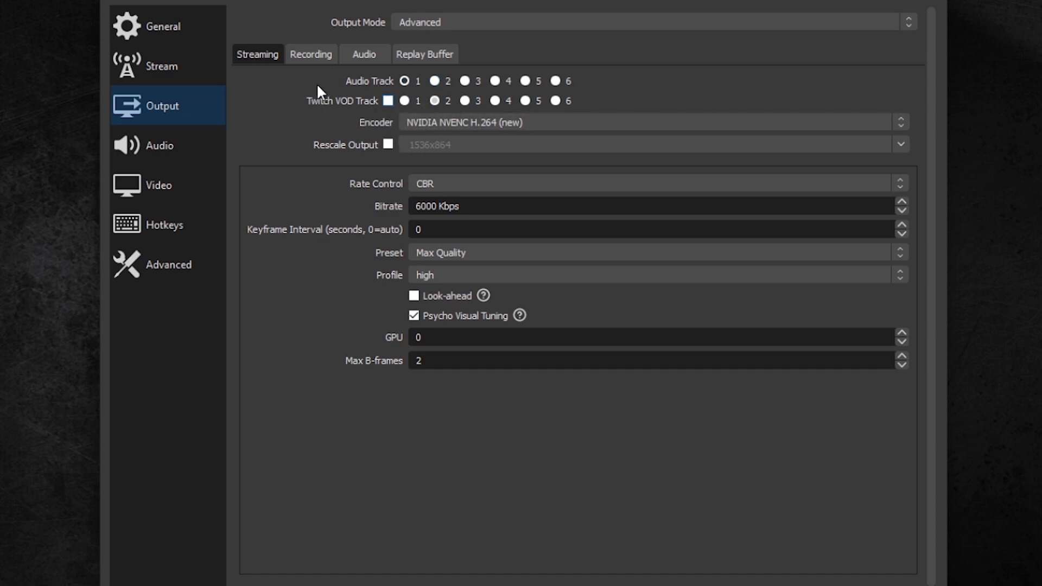
click(368, 54)
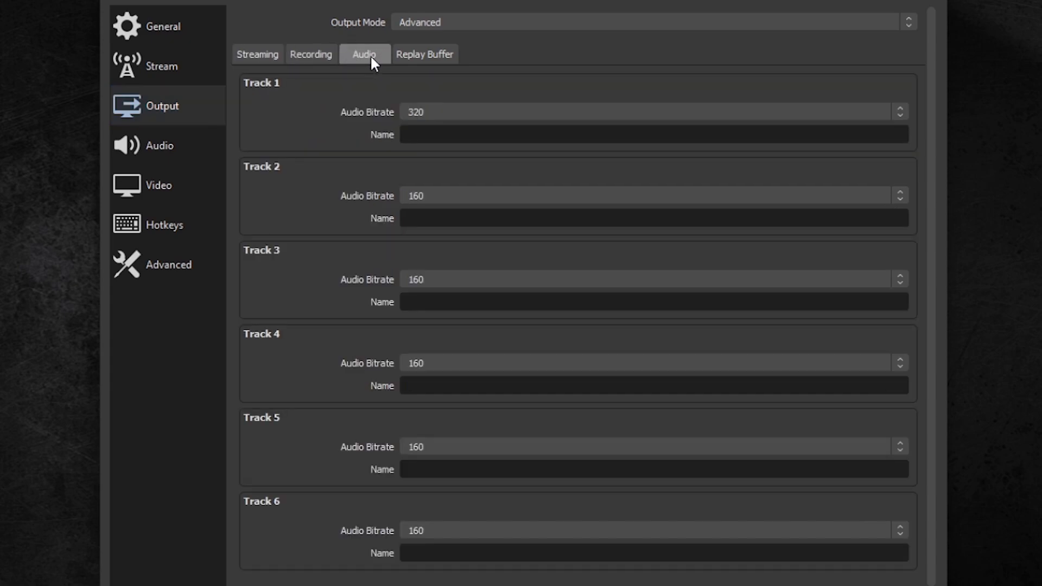
click(448, 109)
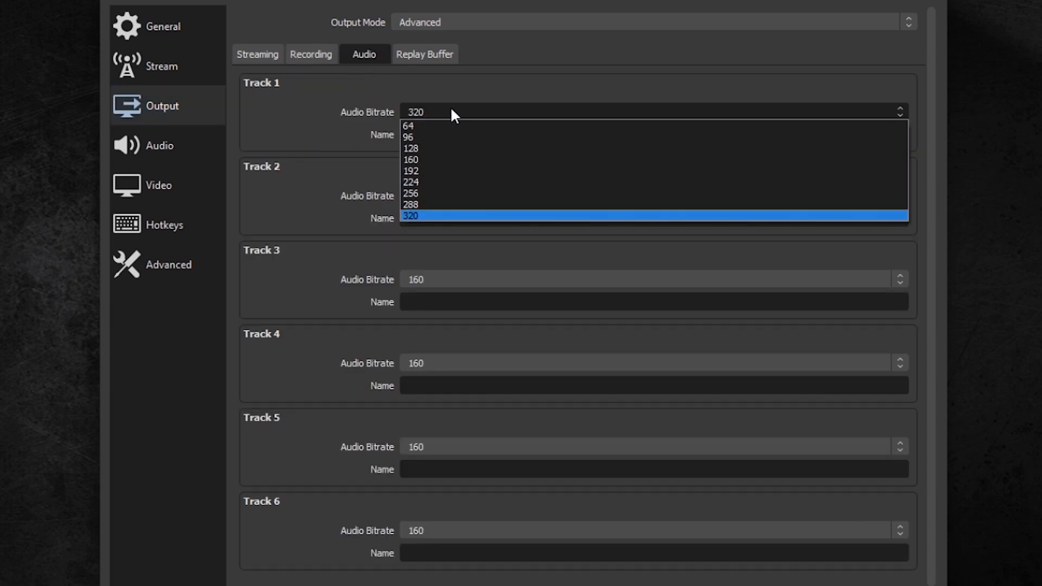
click(431, 159)
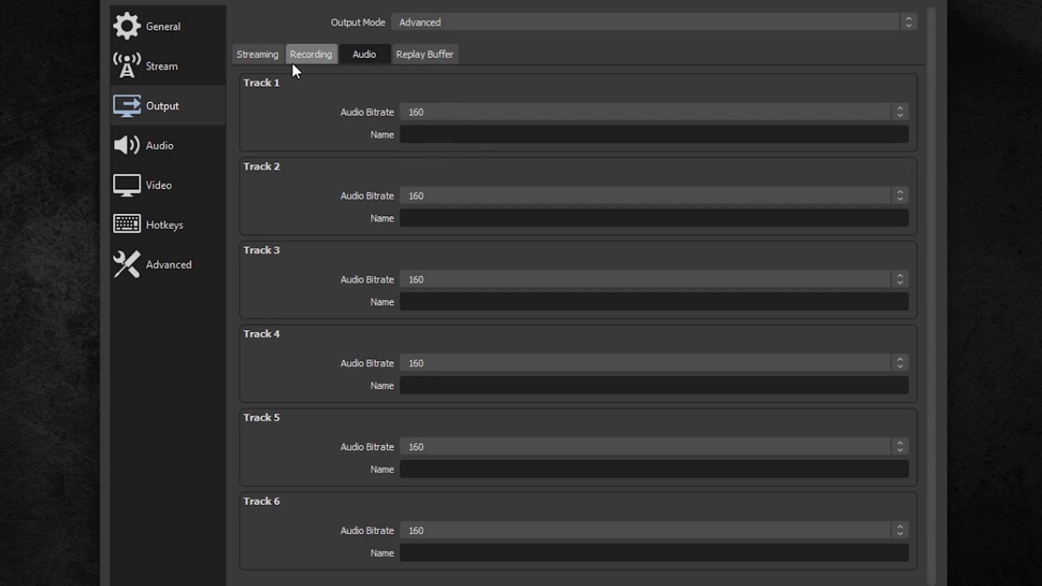
- Compare the audio track selected for streaming with the audio bitrates of the individual tracks
click(274, 56)
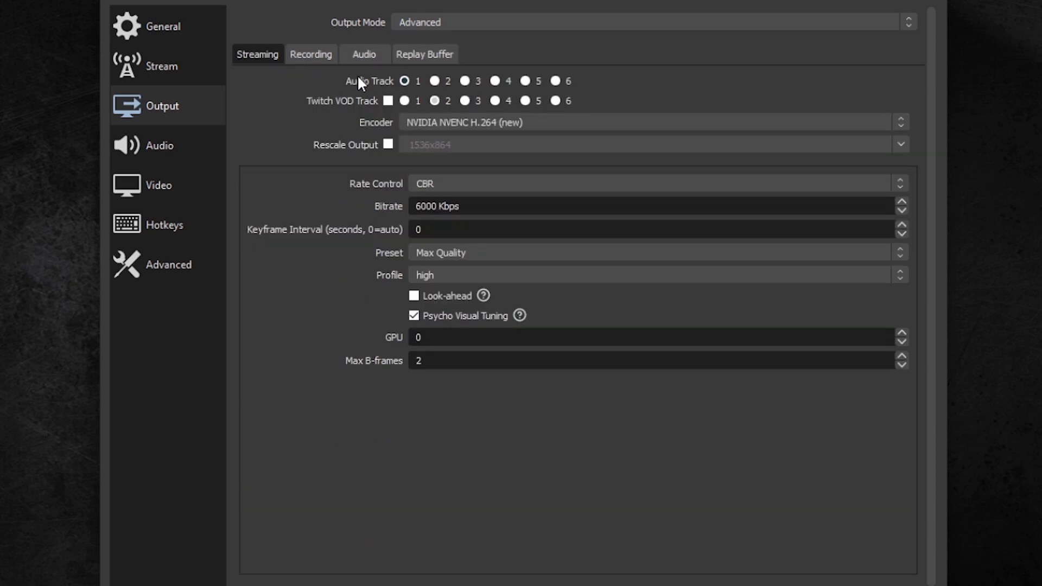
click(372, 54)
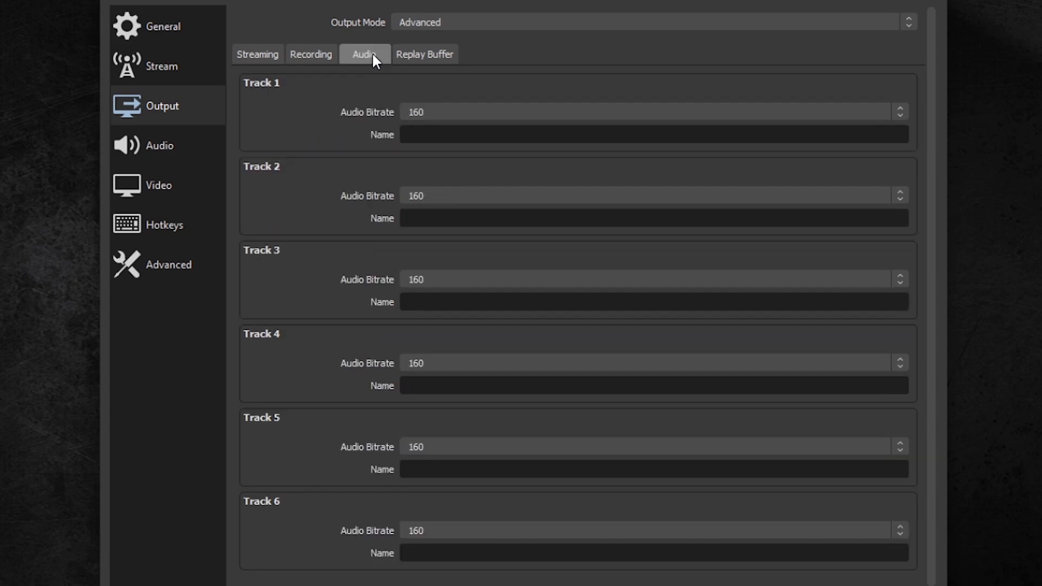
click(259, 52)
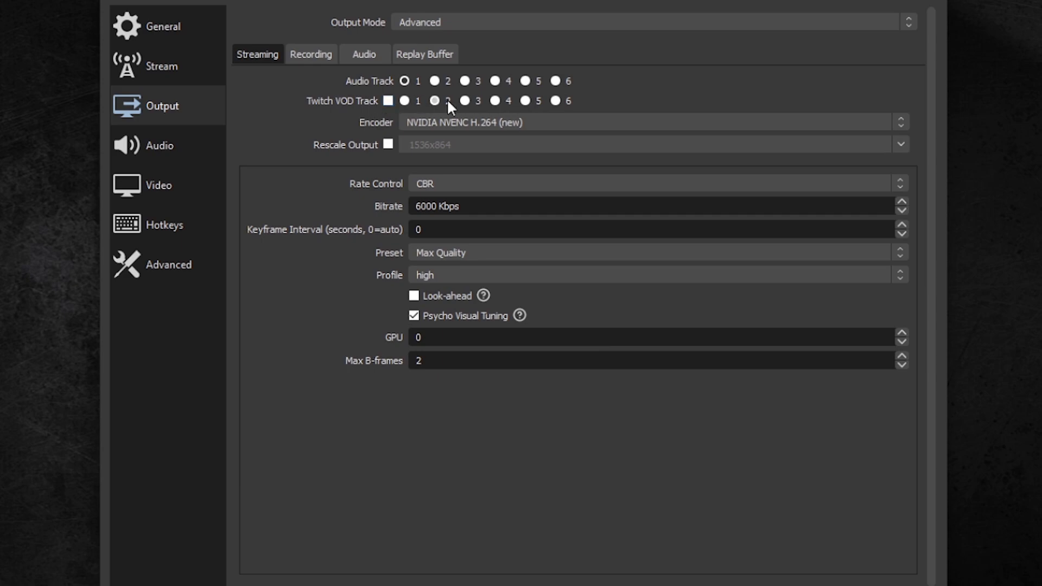
click(381, 57)
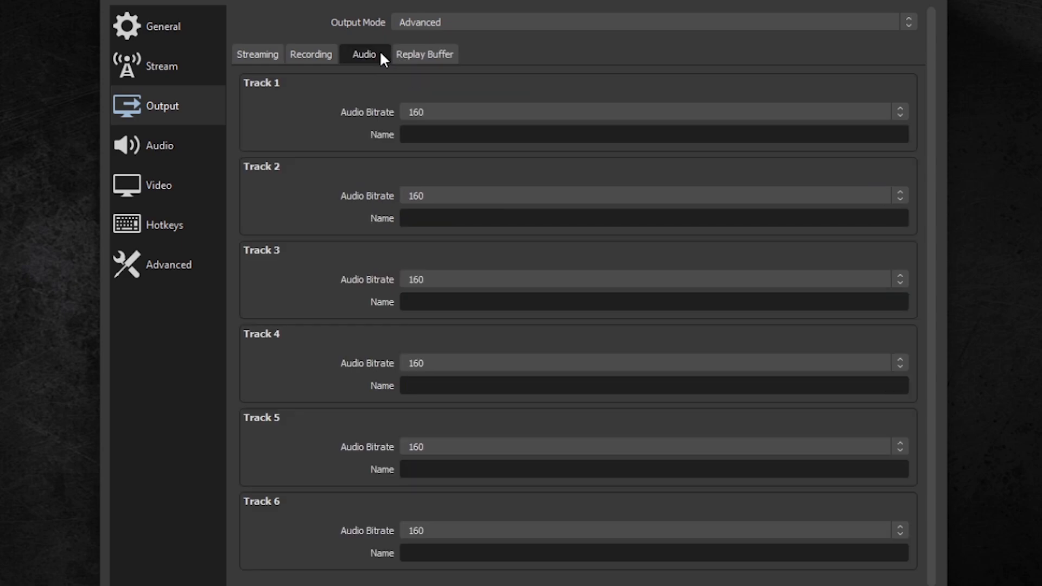
- Set the audio bitrate of Track 1 to 320
click(455, 112)
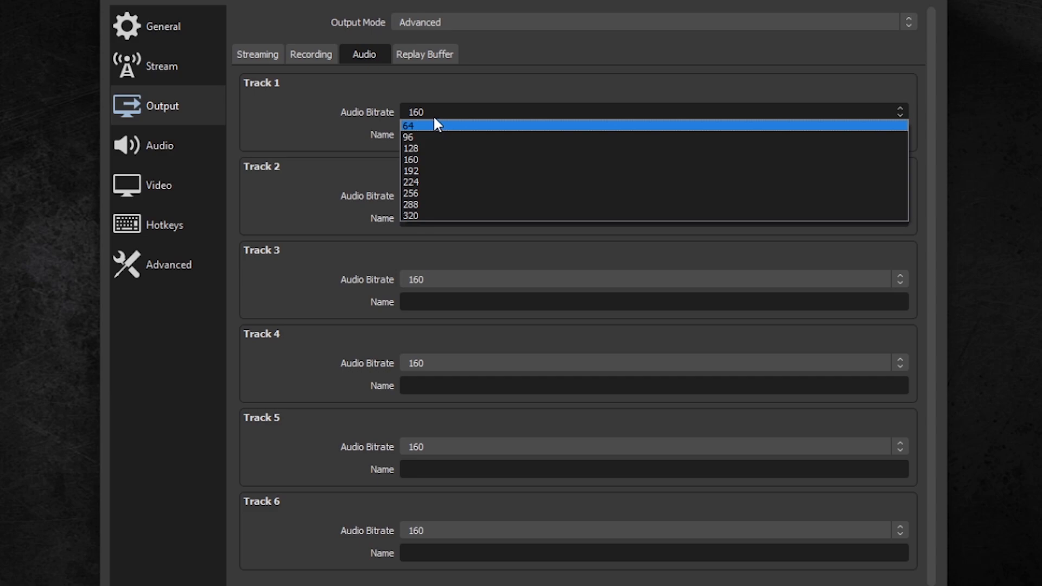
click(422, 216)
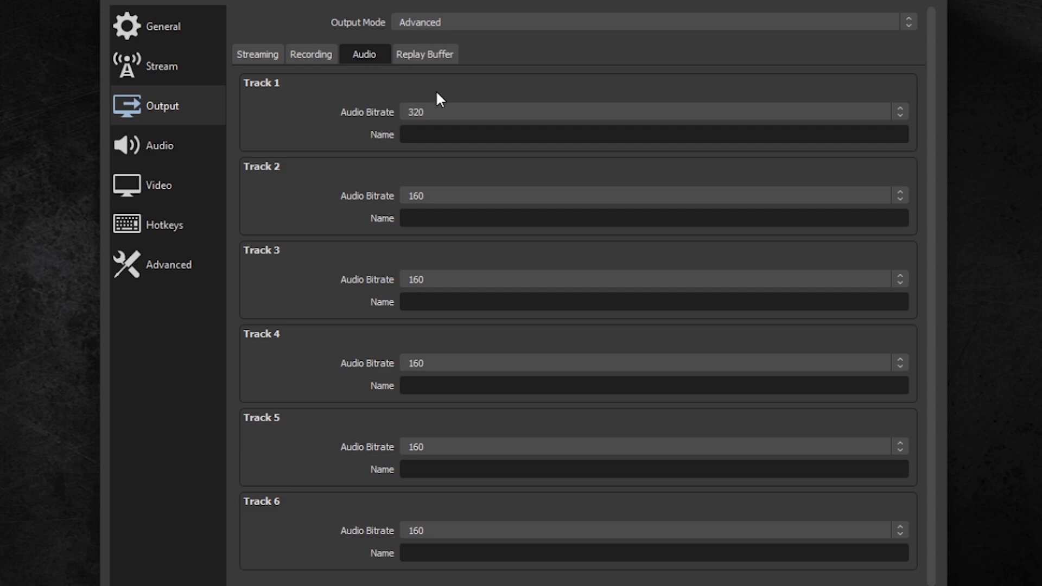
- In the recording output settings, try (Use stream encoder) as the encoder and set it back to x264
click(309, 54)
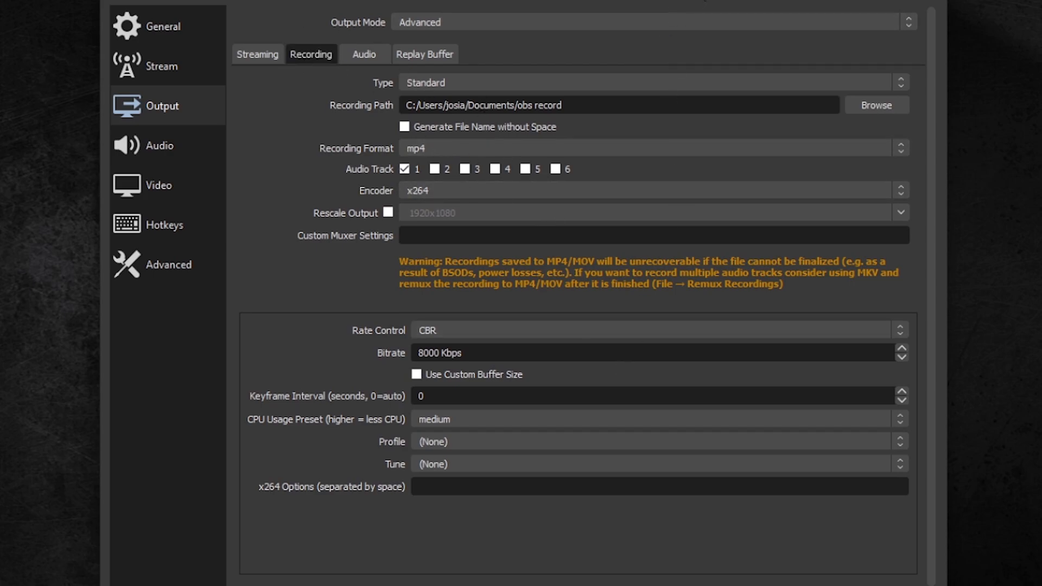
drag(701, 0, 281, 50)
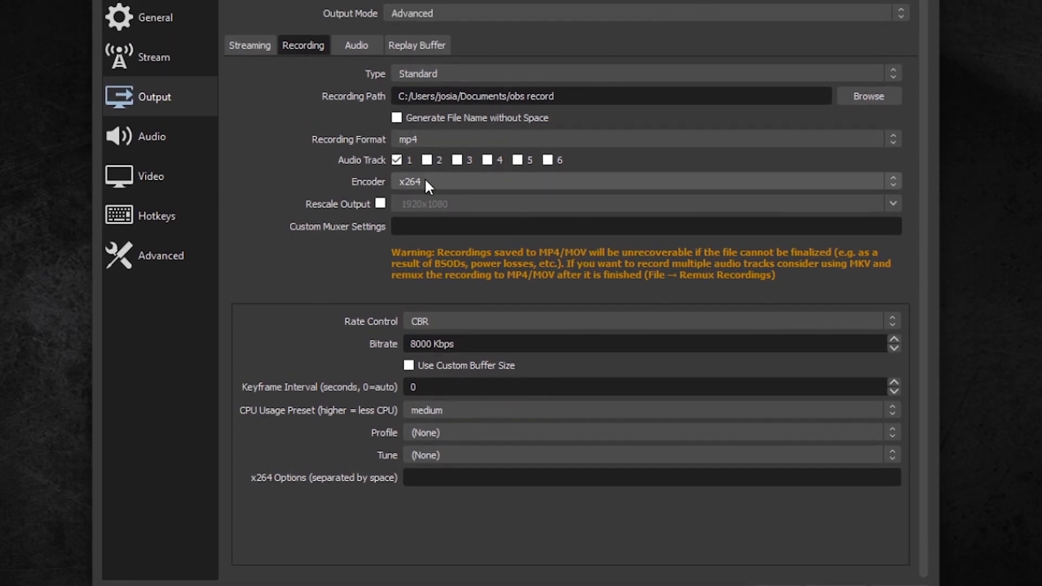
click(426, 182)
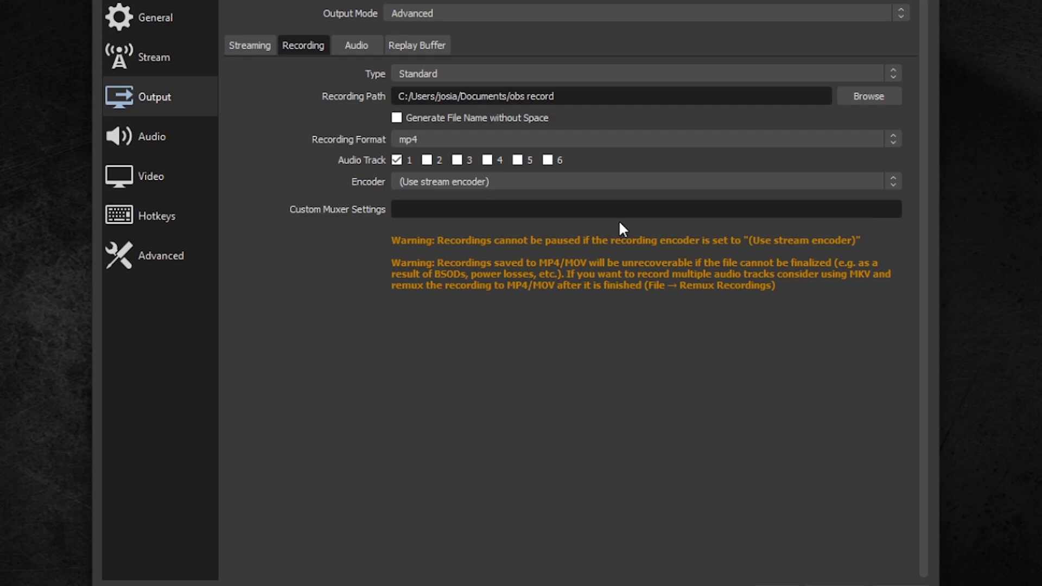
click(230, 45)
click(289, 48)
click(460, 181)
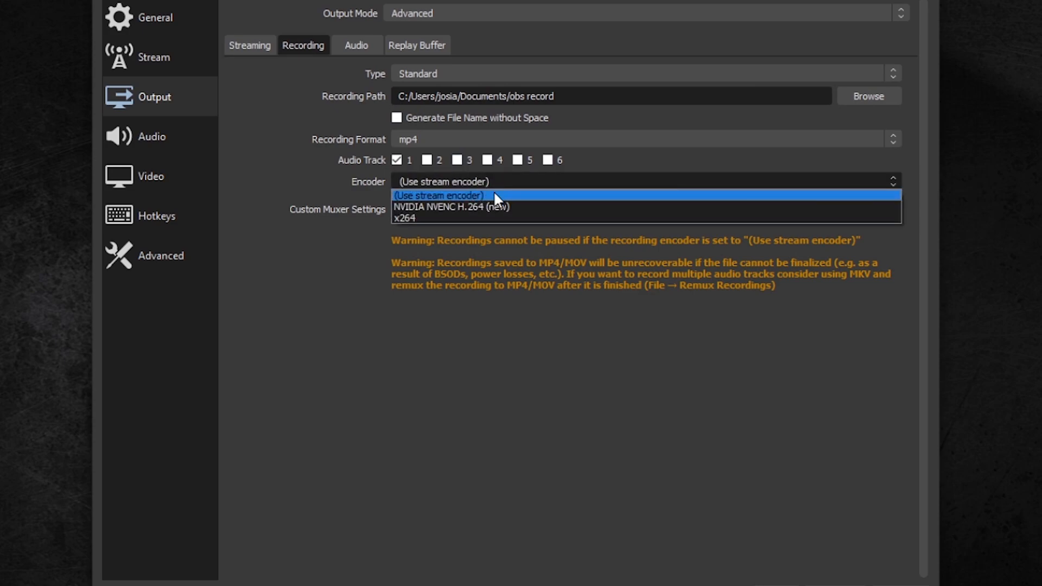
click(486, 217)
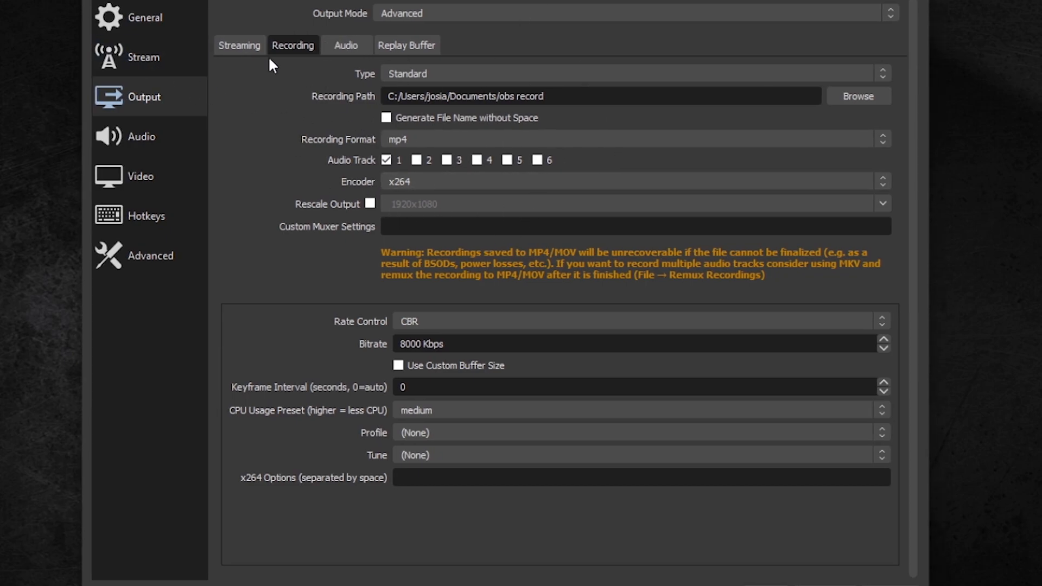
- Review the track bitrates and check the sample rate options in the audio settings, keeping 48 kHz selected
click(350, 45)
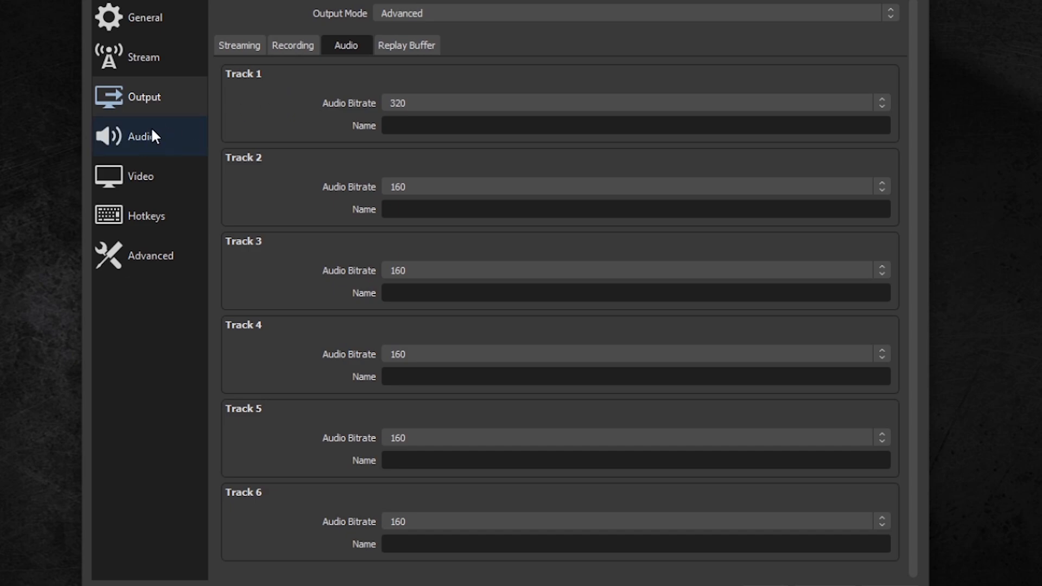
click(156, 150)
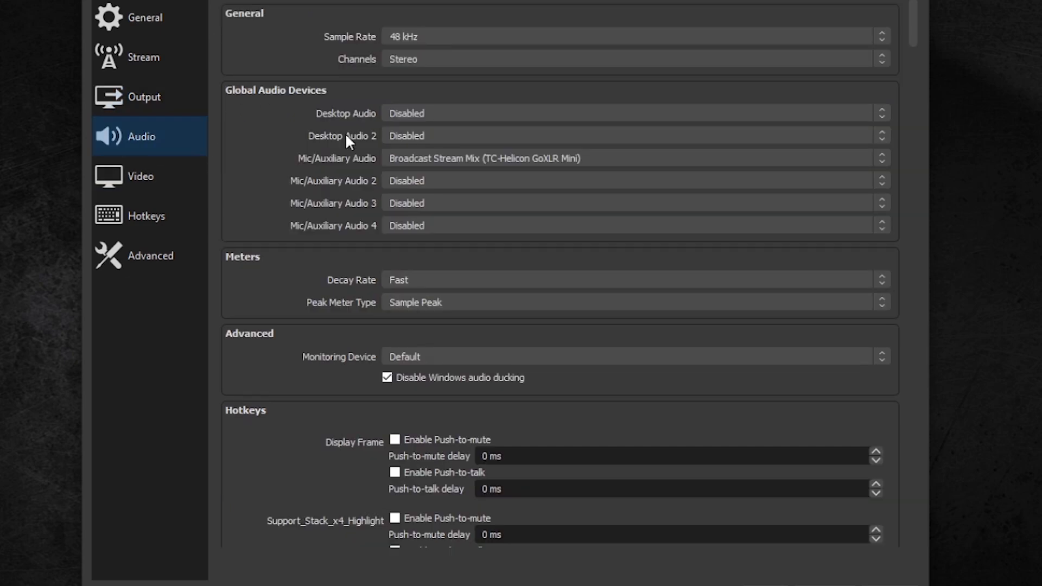
click(459, 36)
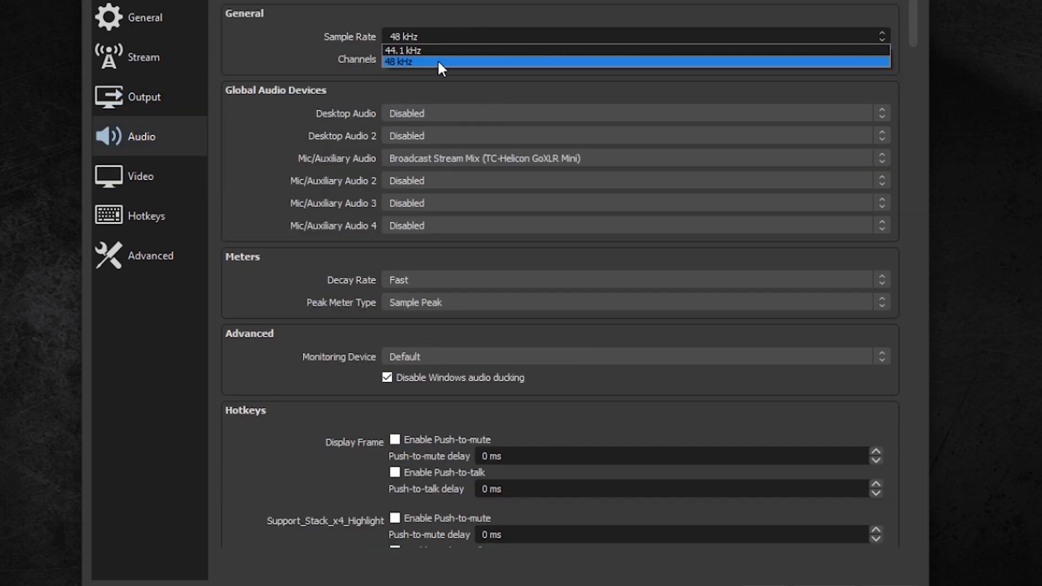
click(392, 64)
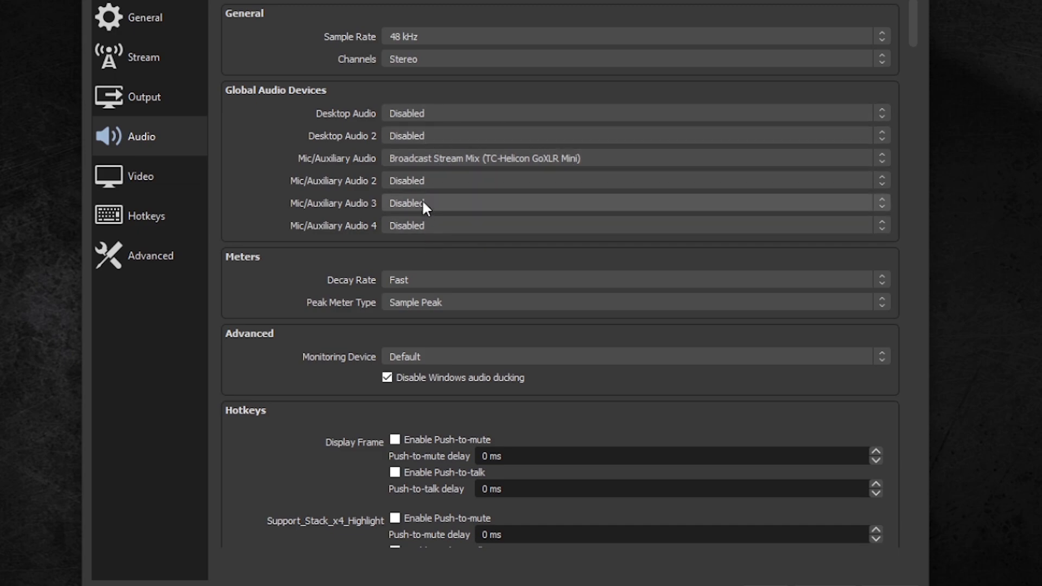
- Examine which devices can be chosen for Mic/Auxiliary Audio and Desktop Audio
click(506, 157)
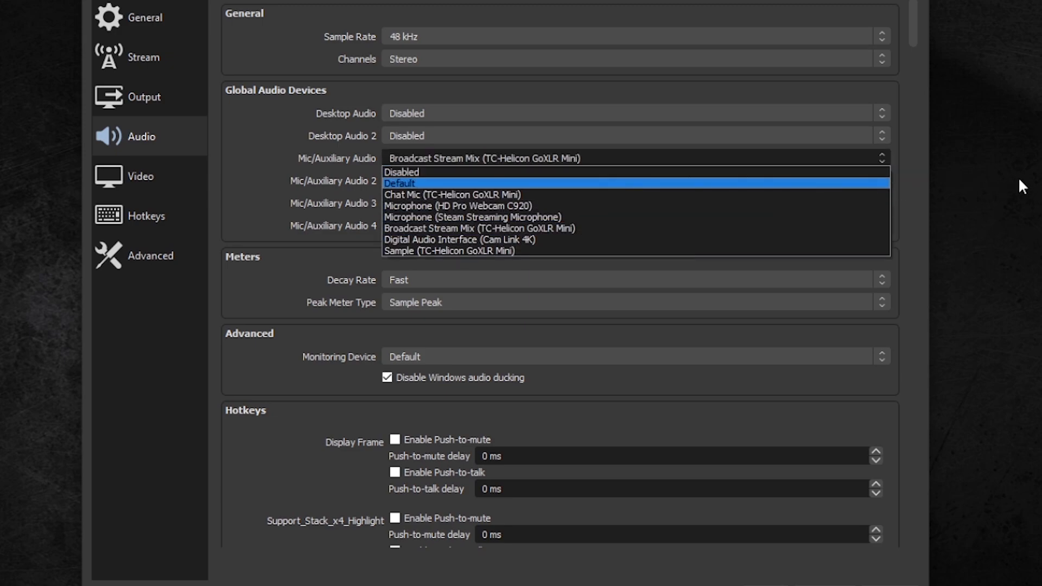
click(1018, 178)
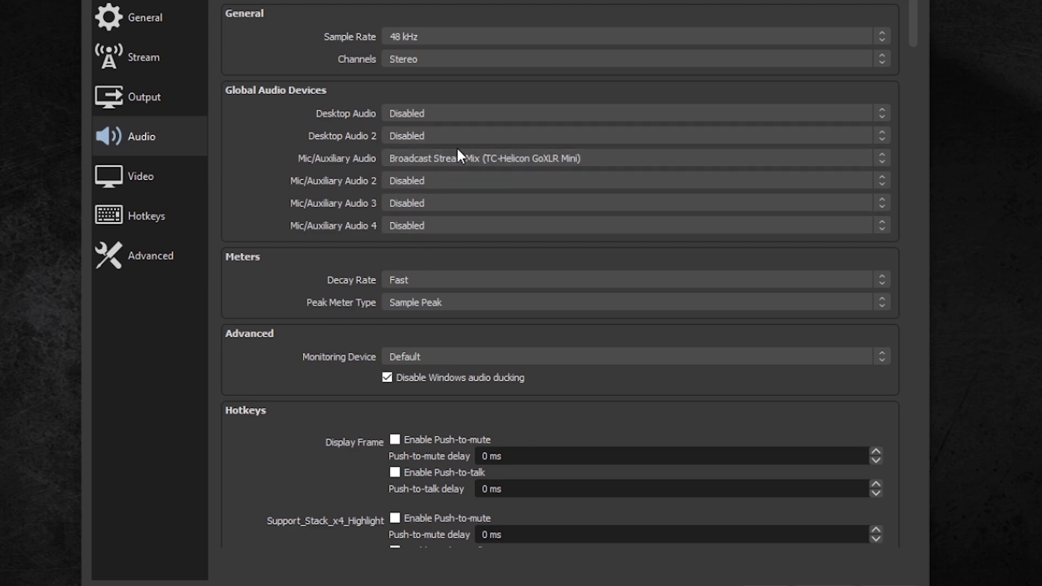
click(466, 113)
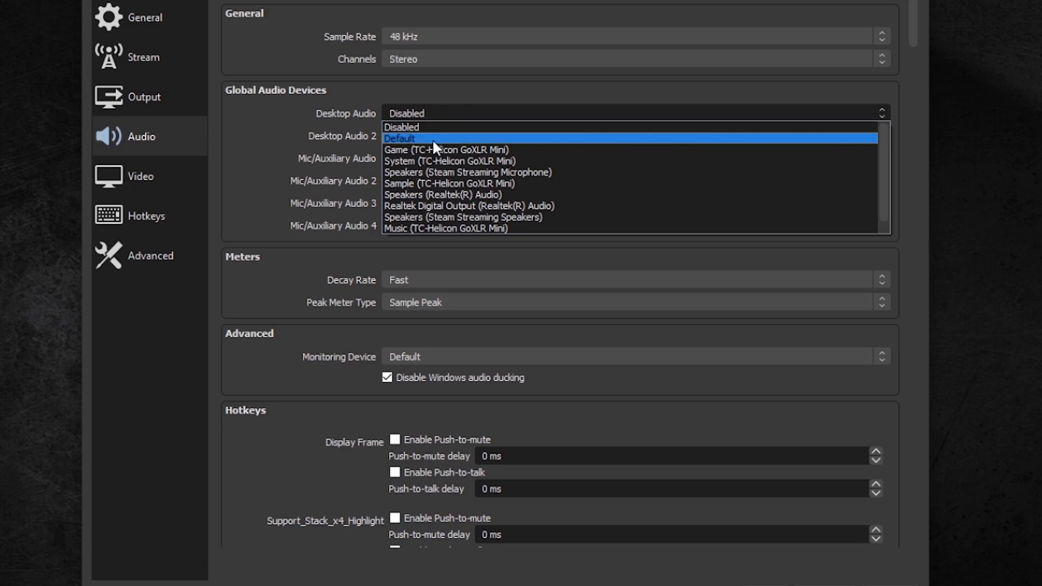
click(483, 92)
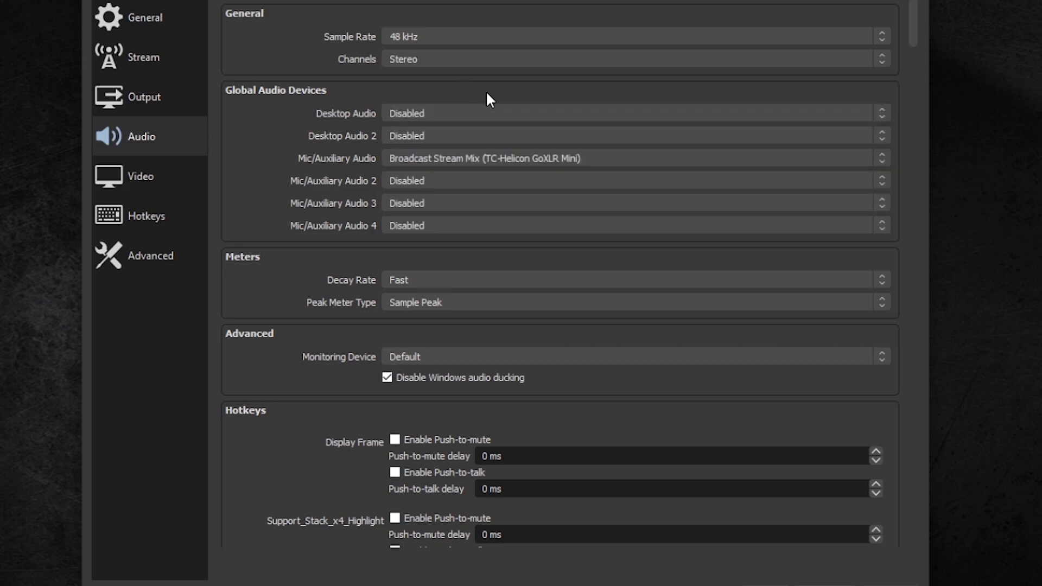
click(455, 159)
click(587, 151)
- Look over the meter, monitoring device, audio ducking and push-to-talk hotkey options in the audio settings
scroll(327, 268, down, 2)
scroll(327, 270, down, 1)
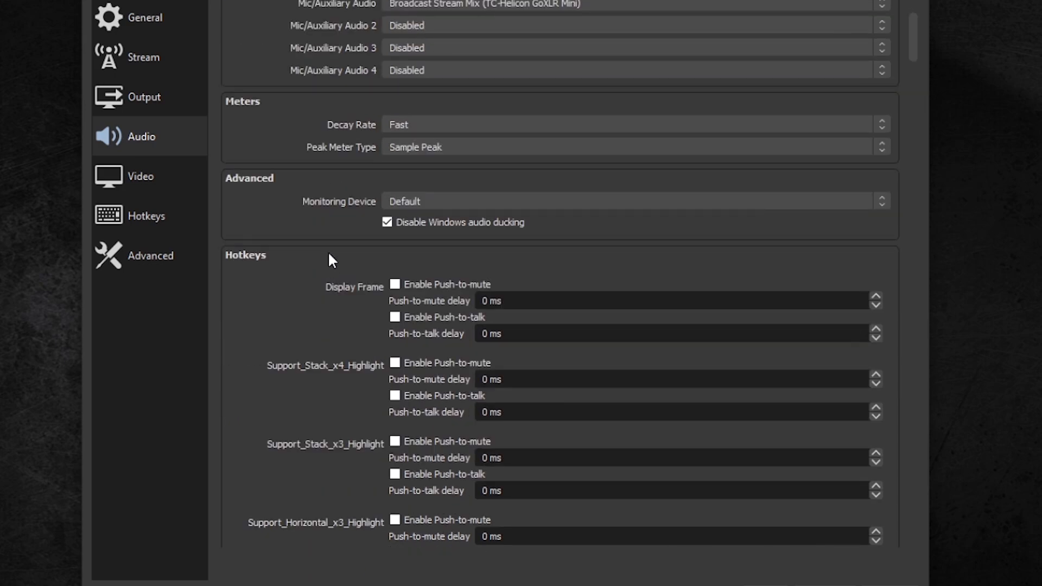
scroll(295, 260, down, 3)
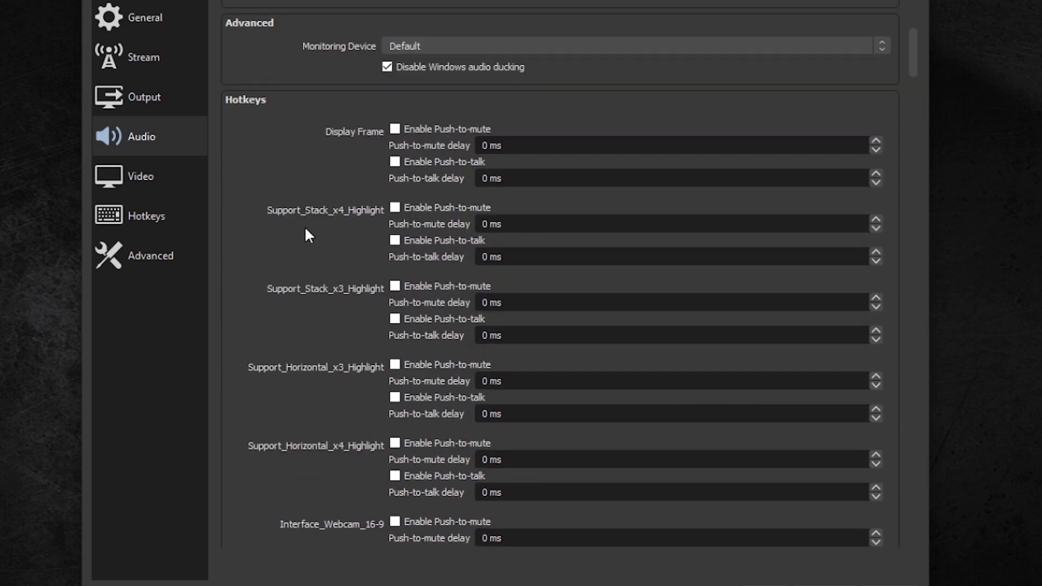
scroll(277, 188, down, 5)
scroll(285, 192, up, 9)
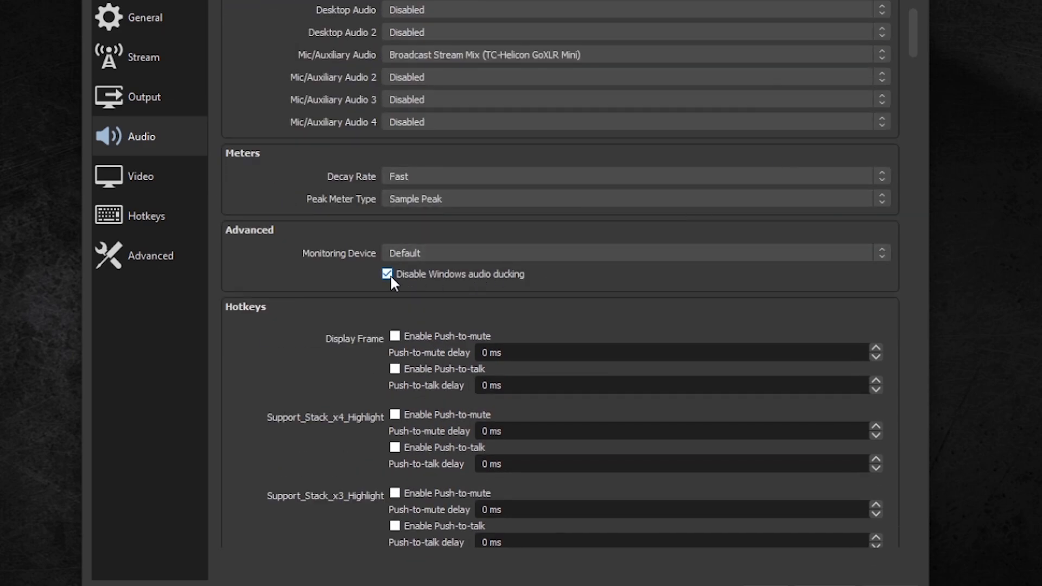
scroll(333, 278, up, 2)
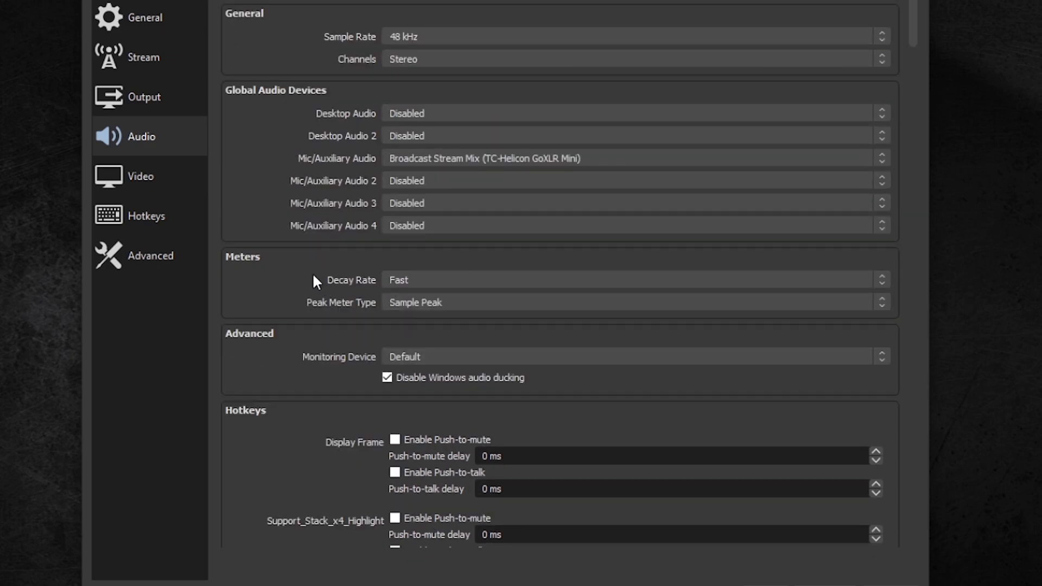
- Review the advanced settings for video renderer, recording, stream delay, automatic reconnection and network
click(179, 277)
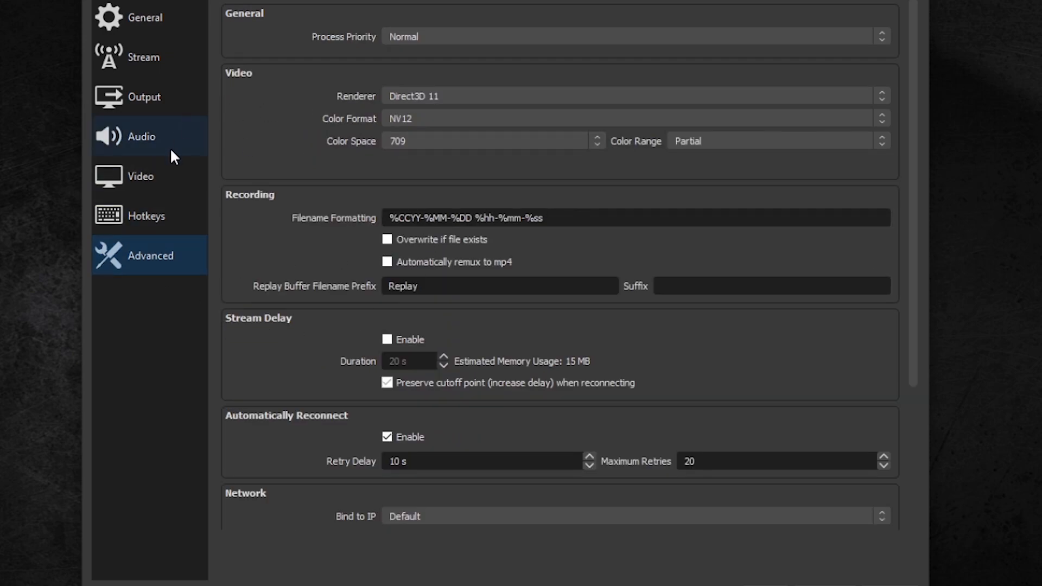
click(488, 93)
click(518, 82)
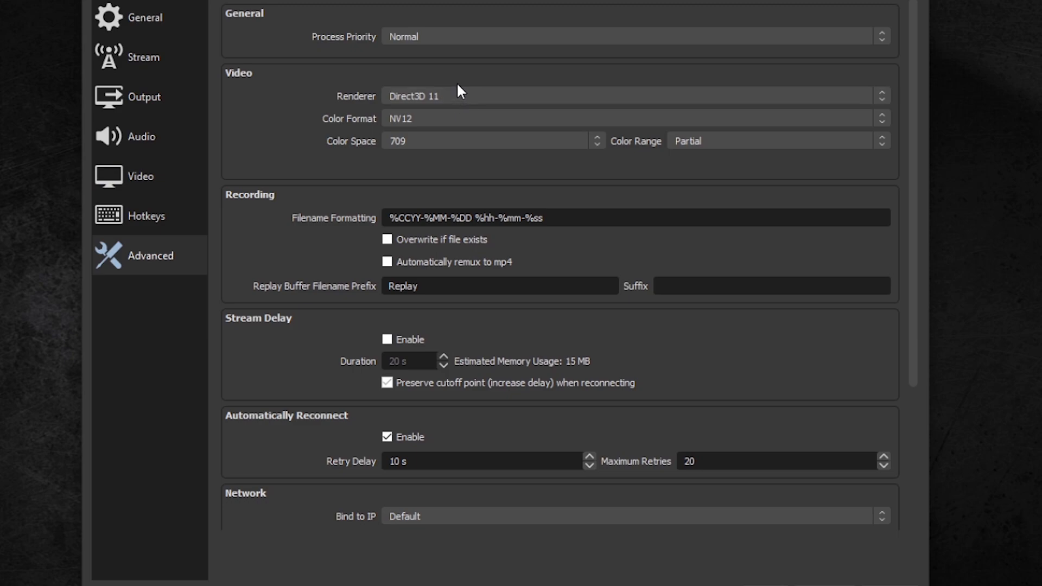
scroll(272, 168, down, 5)
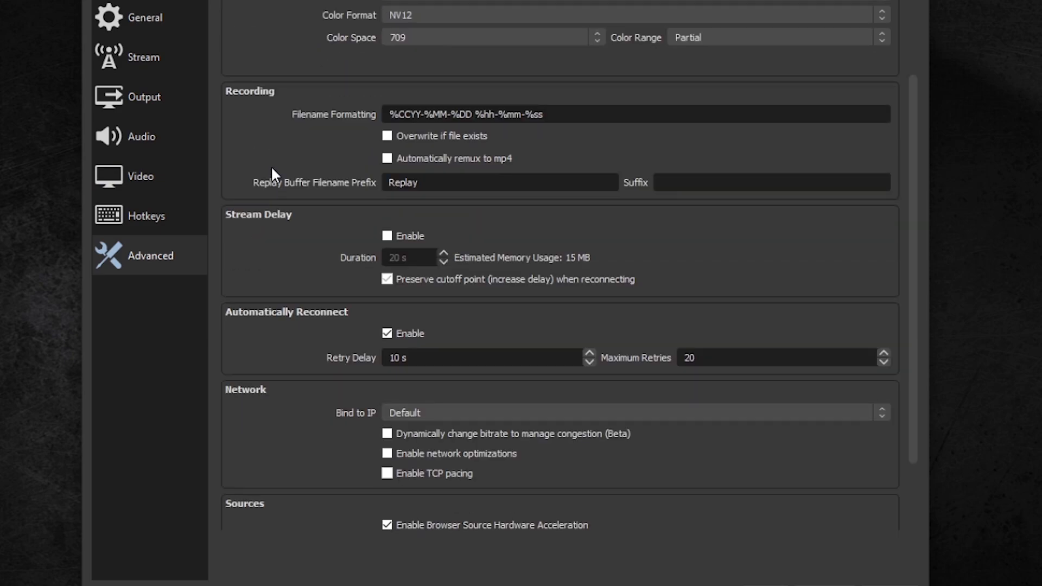
scroll(272, 177, up, 5)
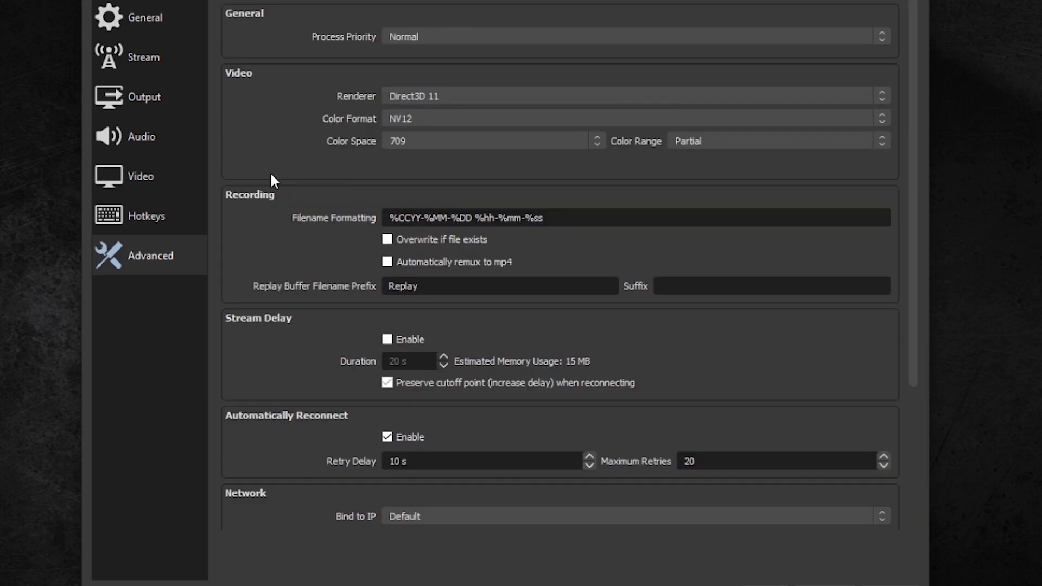
- Check the process priority options and set the process priority to Above Normal
click(436, 36)
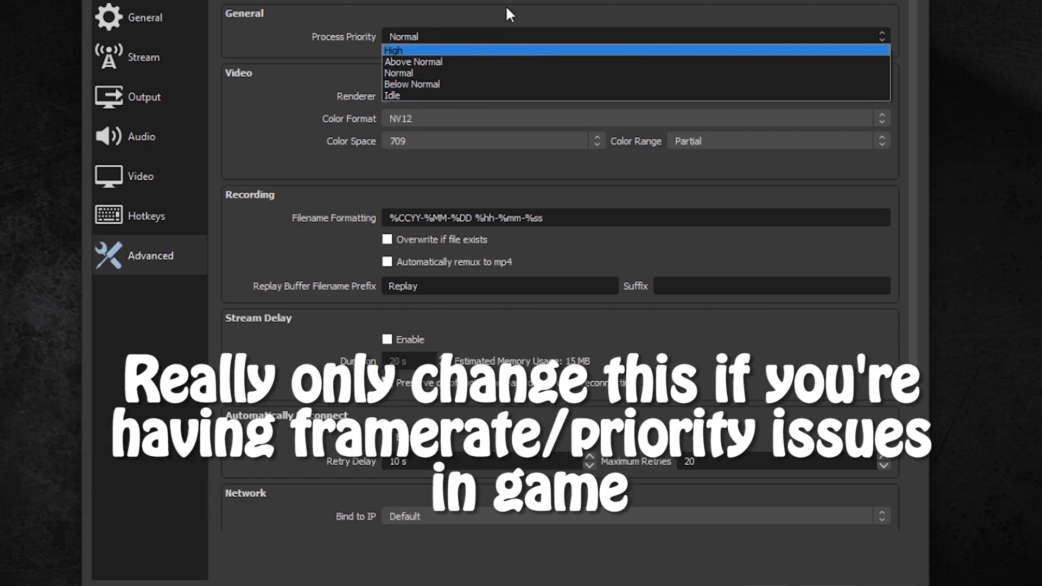
click(461, 38)
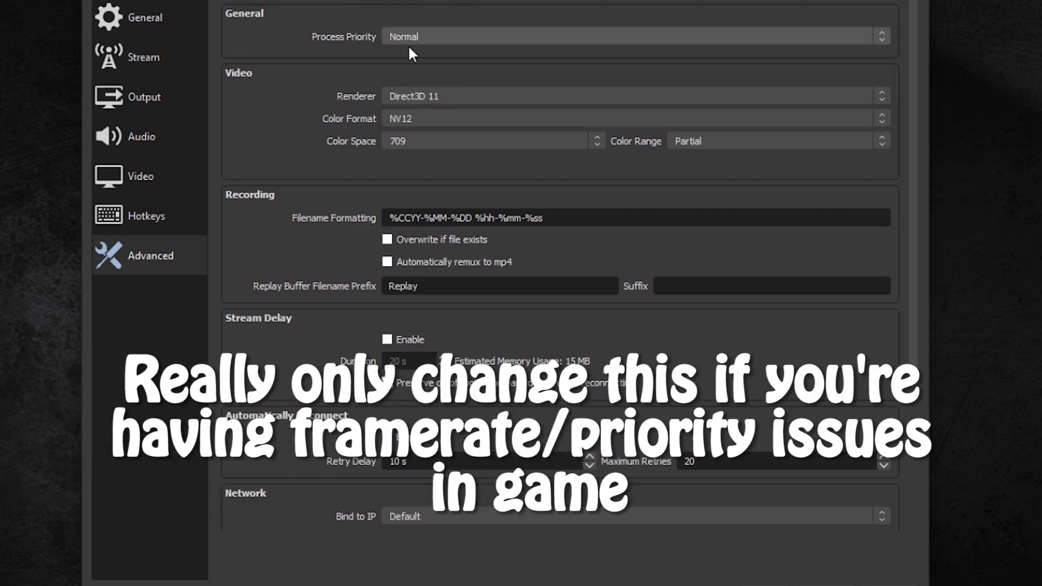
click(438, 36)
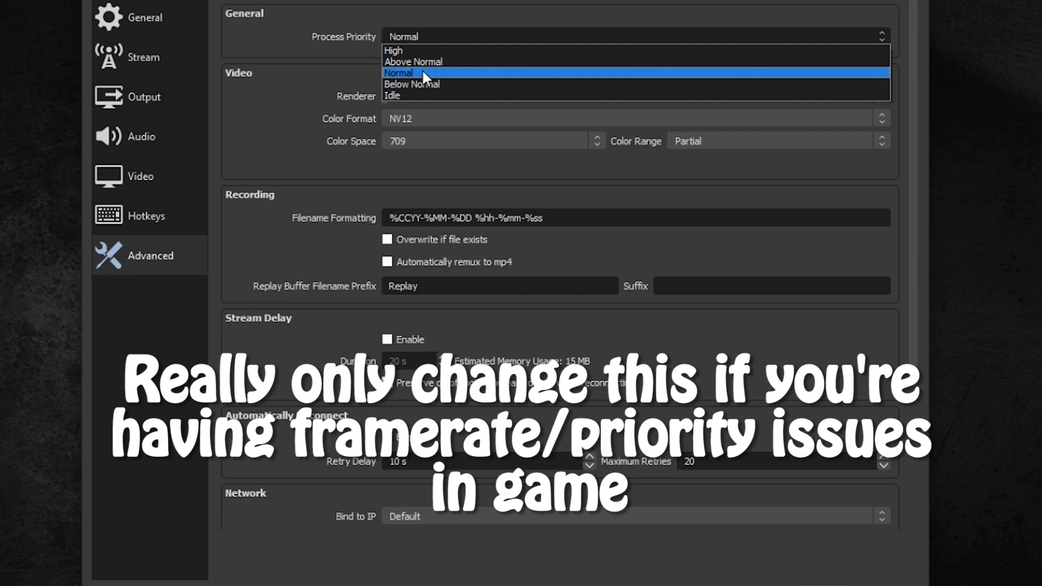
click(423, 72)
click(429, 34)
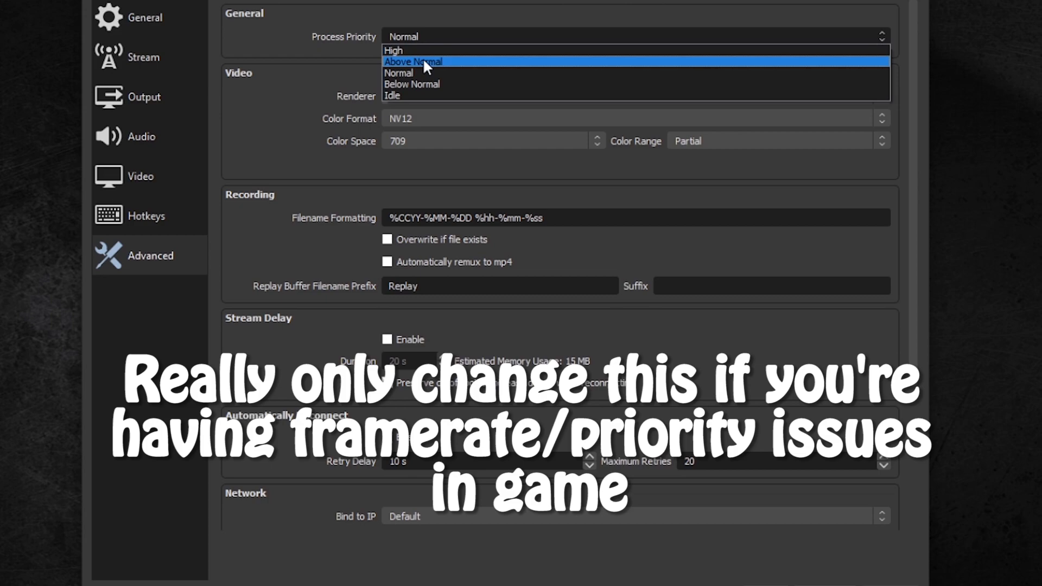
click(424, 61)
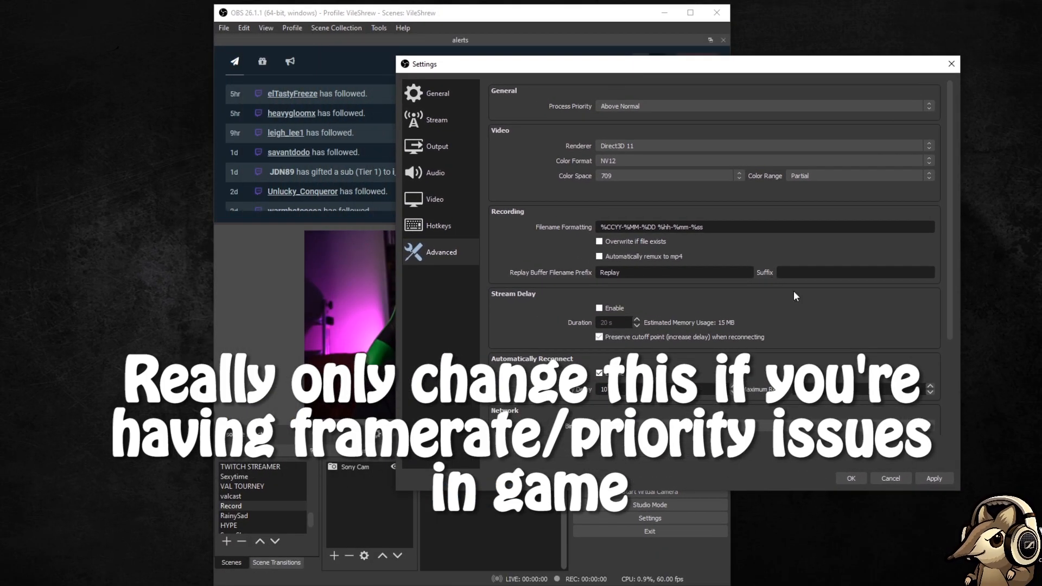
- Set the process priority to High and apply the change
drag(626, 65, 482, 55)
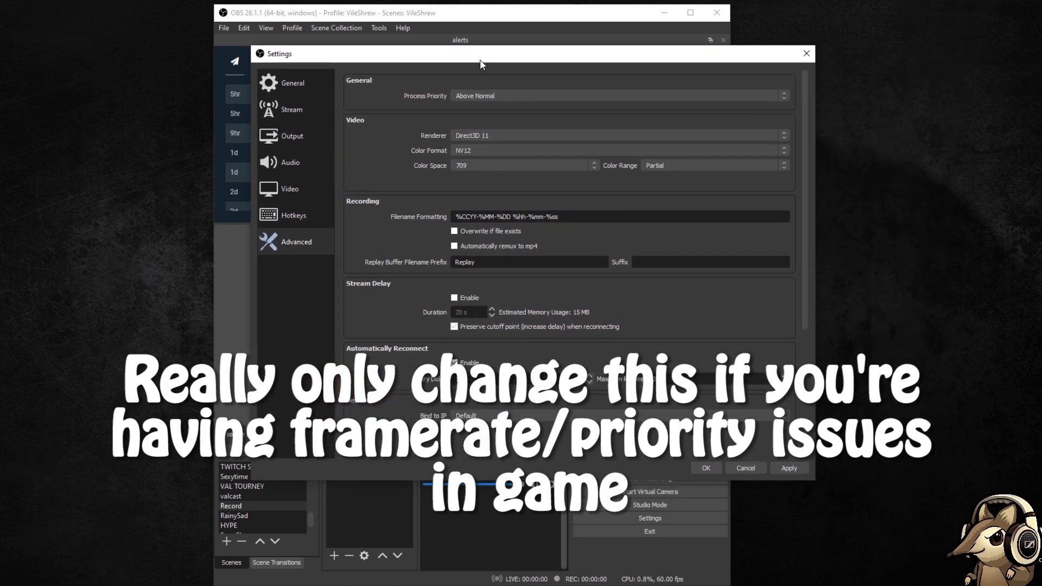
click(490, 90)
click(558, 98)
click(534, 96)
click(537, 105)
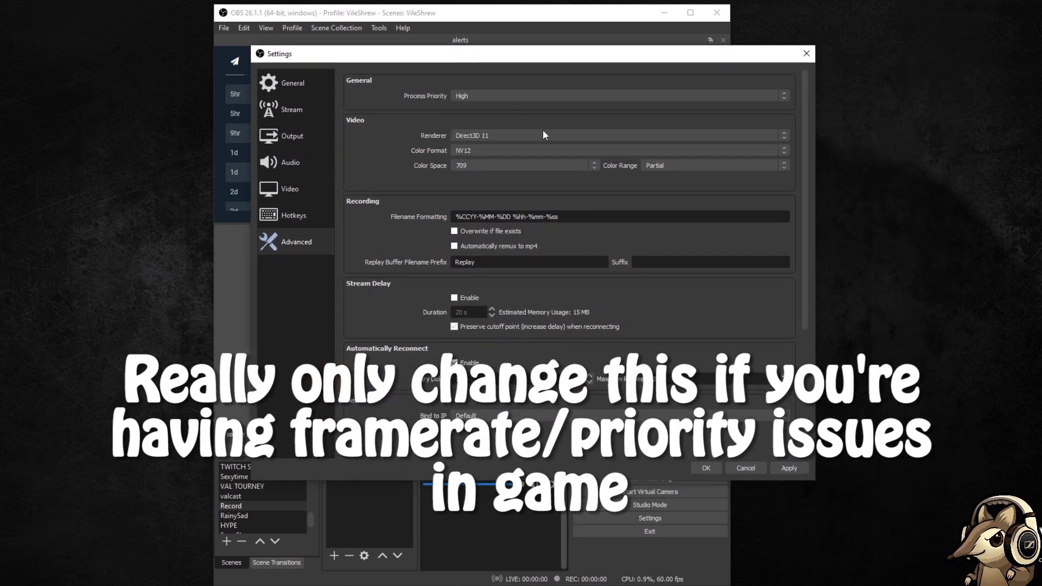
click(790, 468)
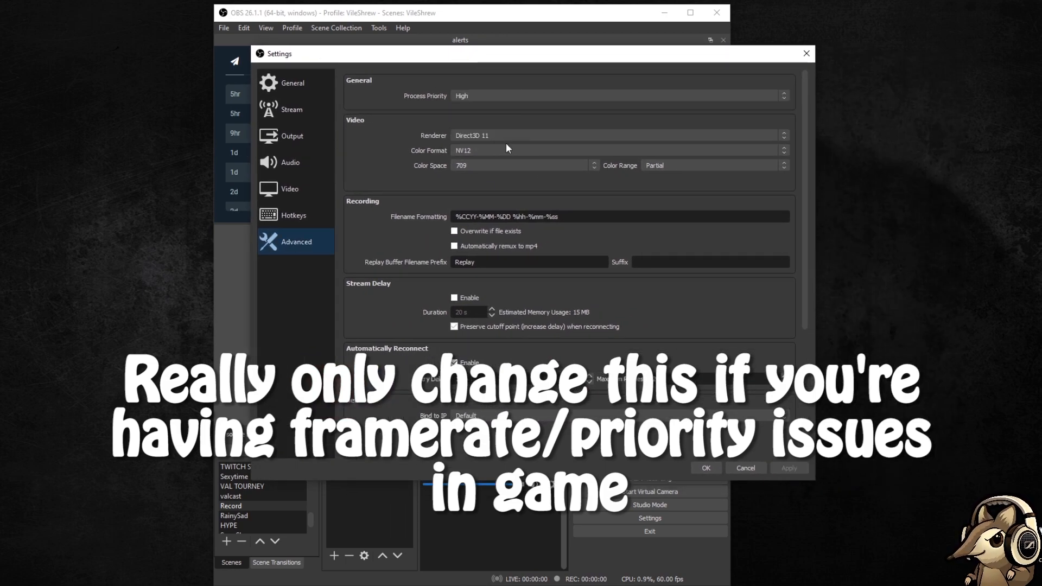
- Change the process priority to Above Normal and apply the setting
click(464, 92)
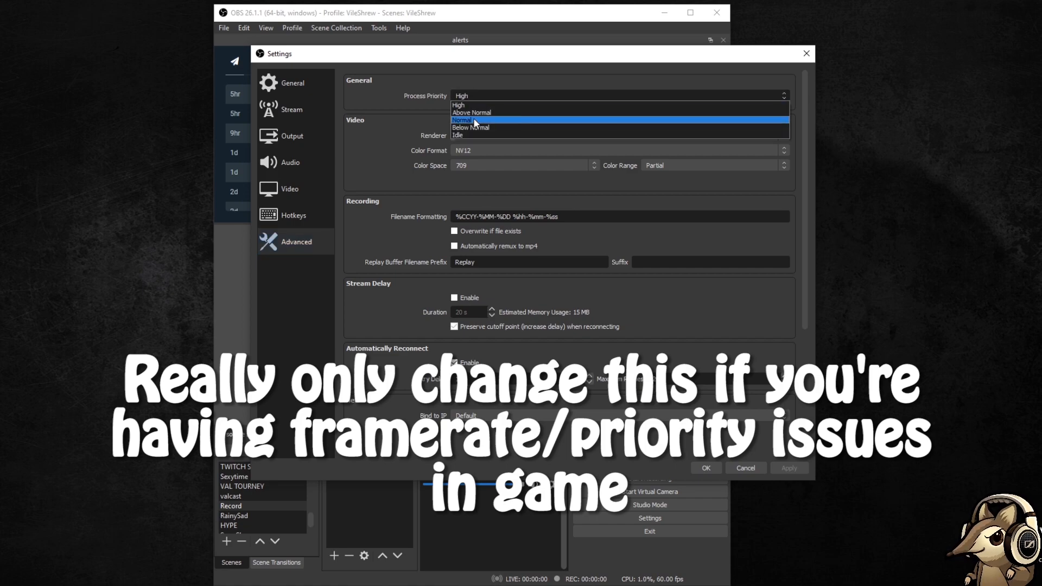
click(473, 112)
click(789, 467)
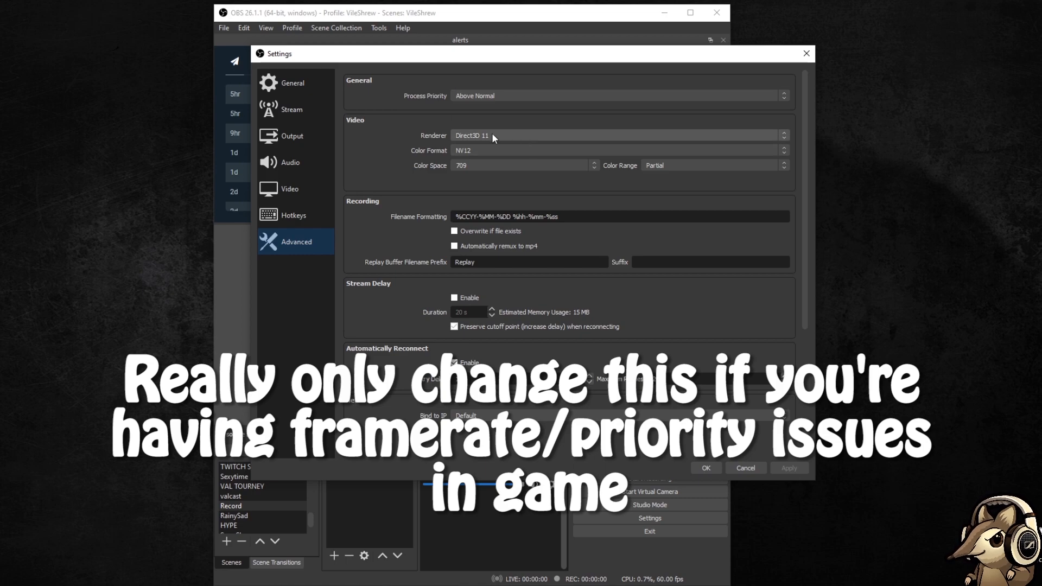
- Open the video settings
click(290, 187)
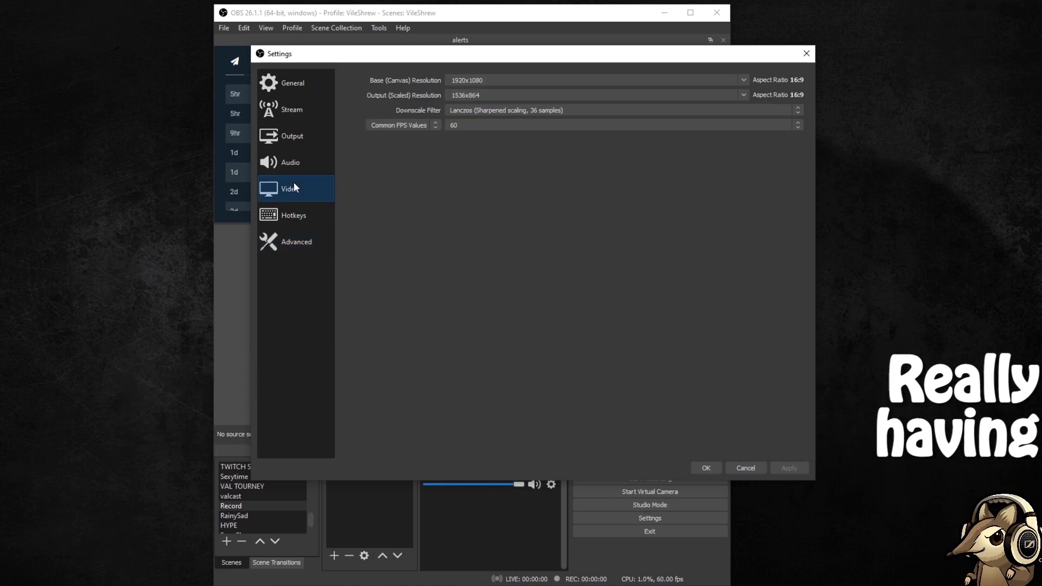